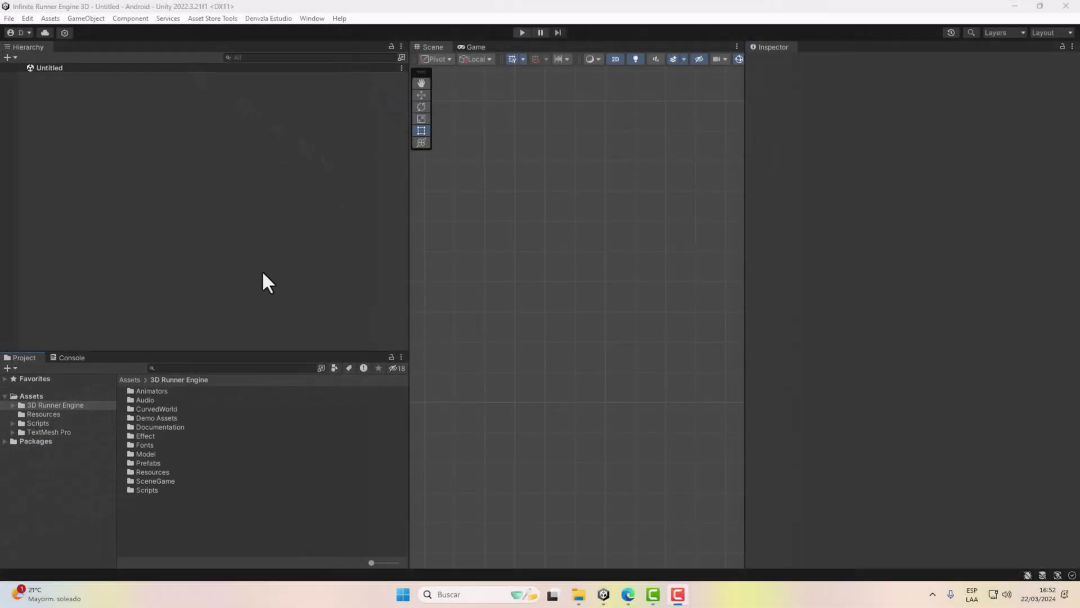
- Expand and collapse the 3D Runner Engine folder, then open the Denvzla Estudio menu
left_click(12, 404)
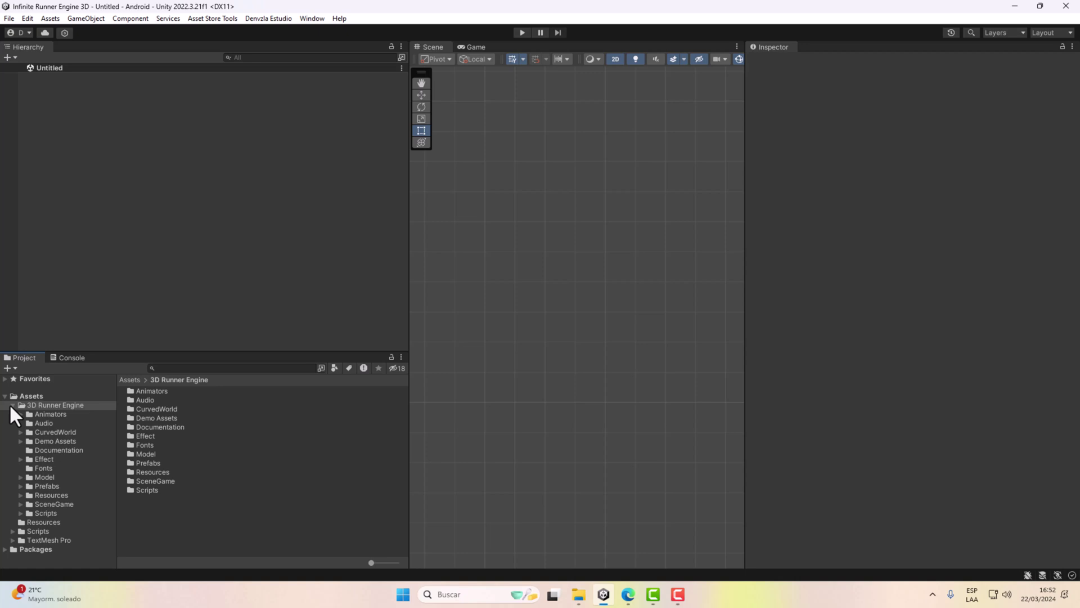
left_click(34, 405)
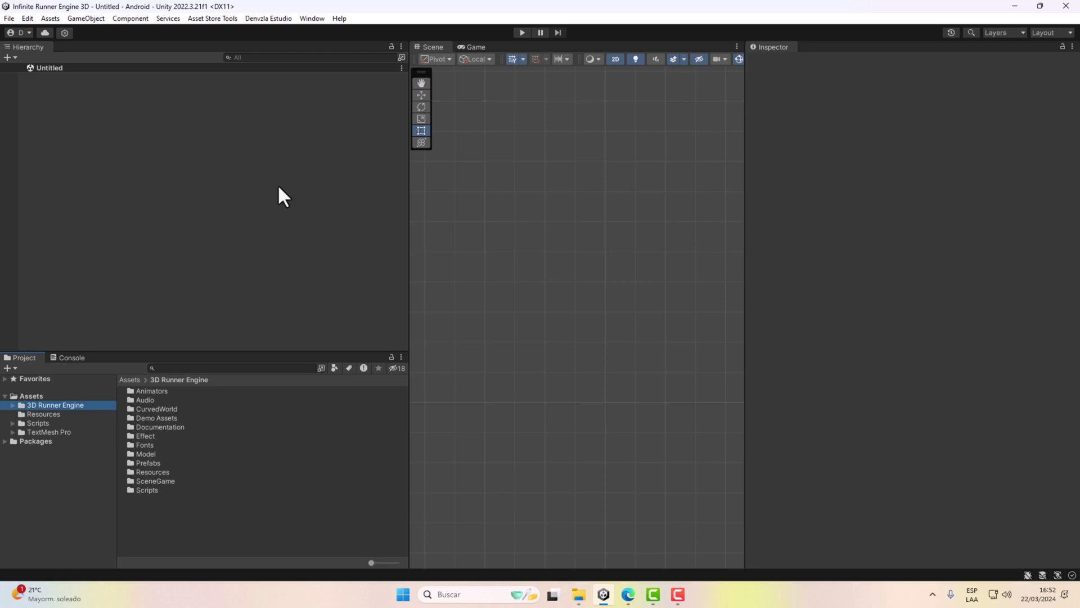
left_click(255, 19)
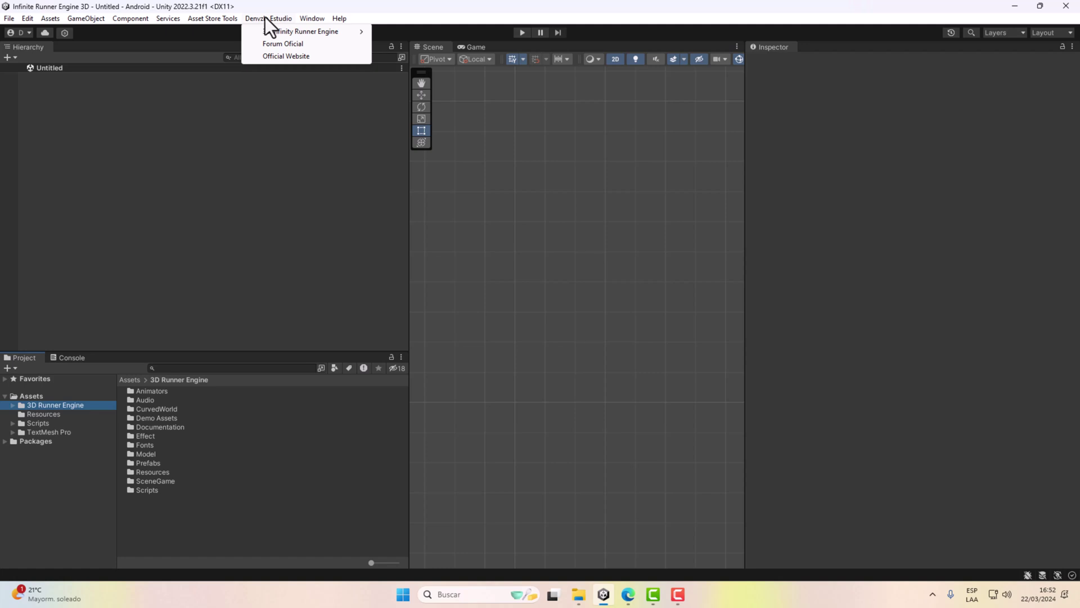
- Open the 3D Infinity Runner Engine Welcome Window and drag it into position
mouse_move(264, 33)
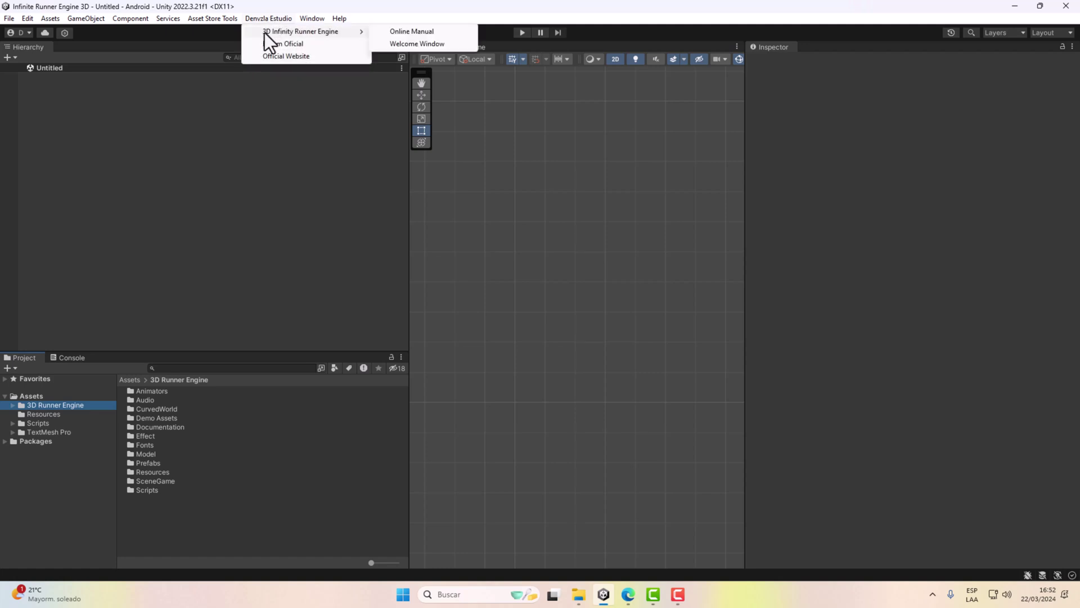
left_click(403, 43)
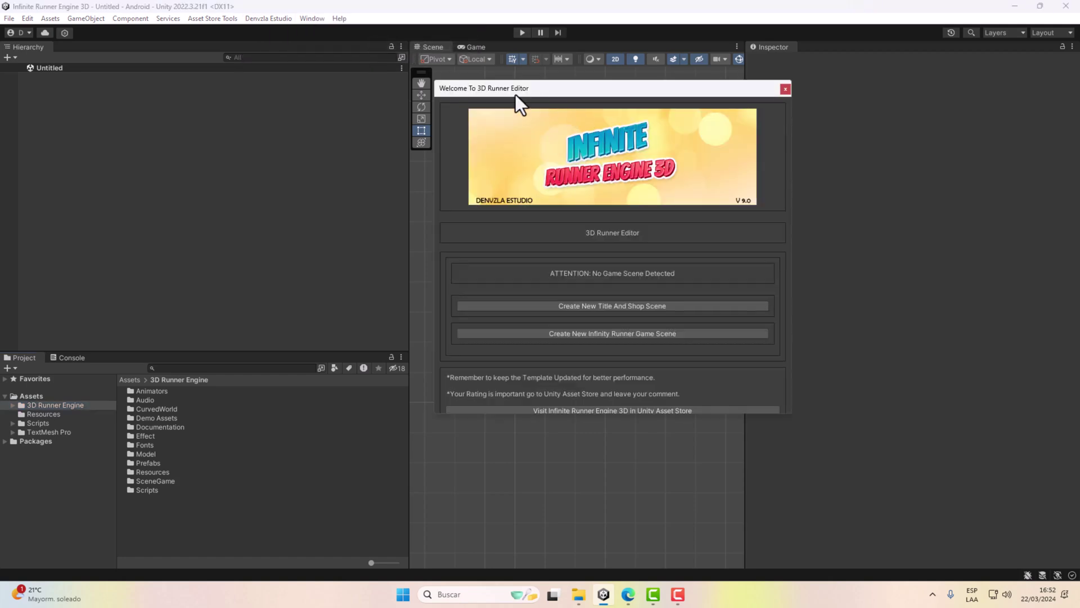
left_click_drag(515, 93, 487, 69)
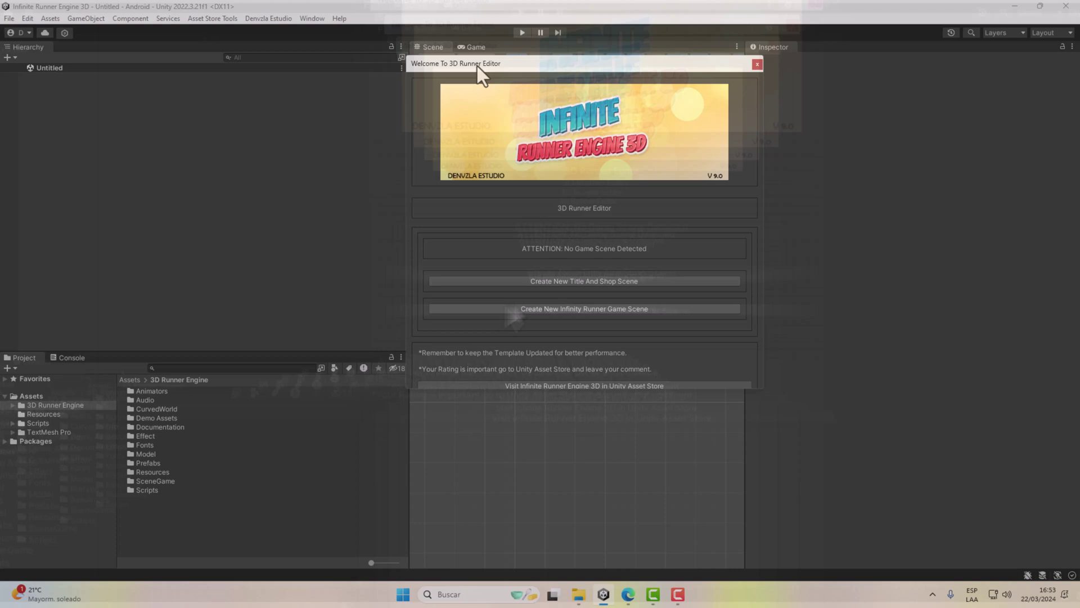
left_click_drag(477, 66, 533, 48)
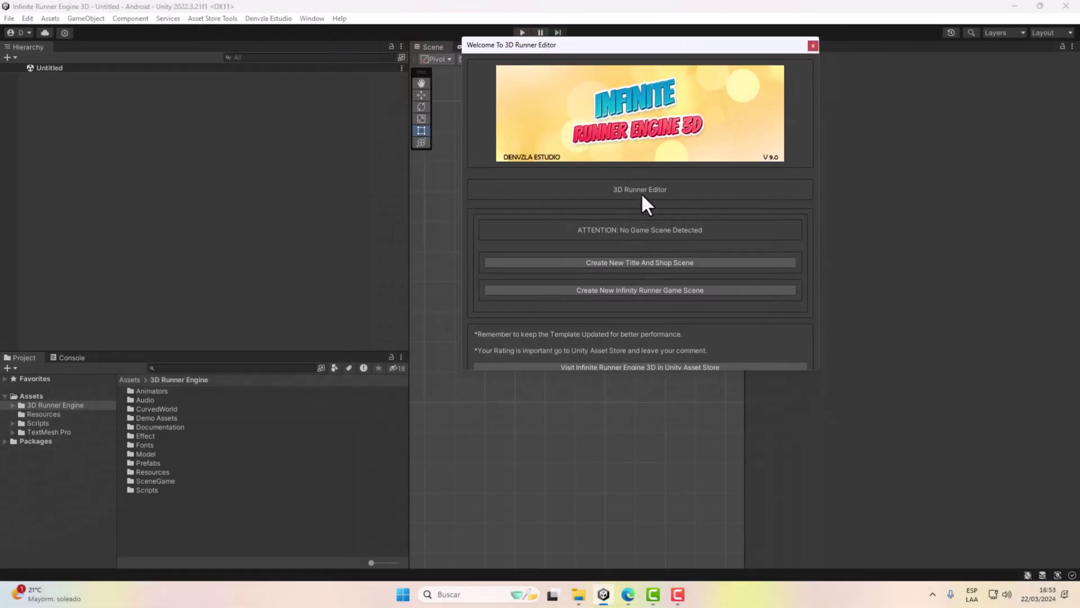
left_click(9, 19)
- Create a new scene from the Empty template
left_click(18, 31)
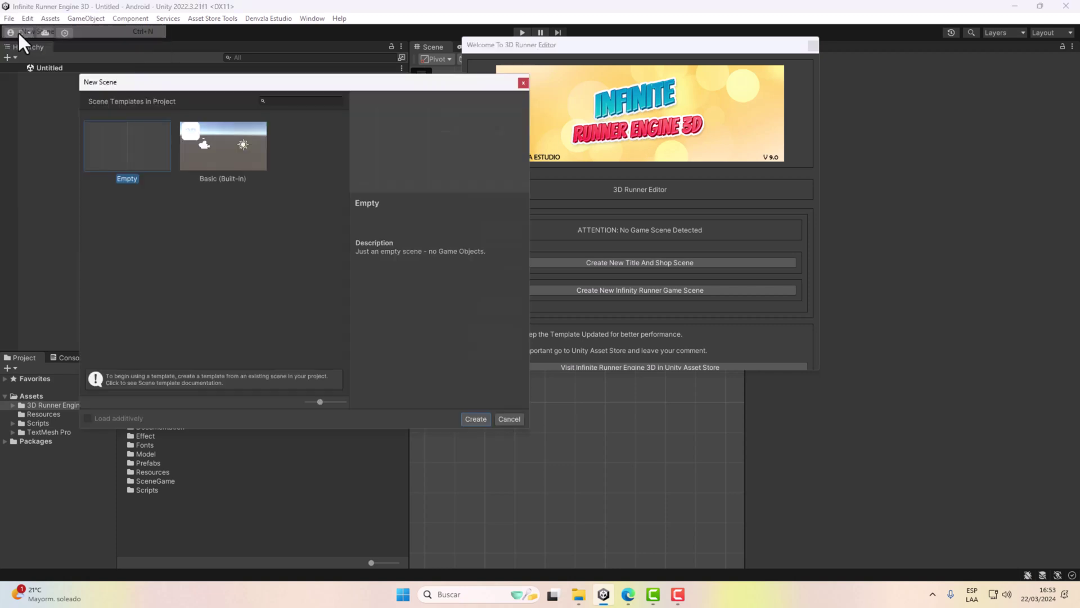
left_click(123, 184)
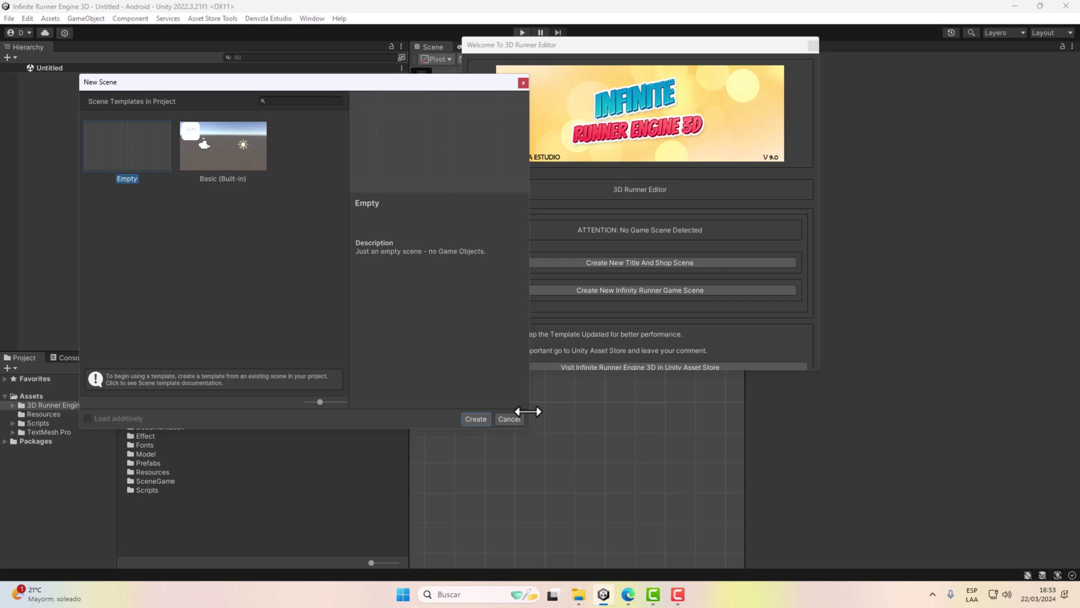
left_click(476, 419)
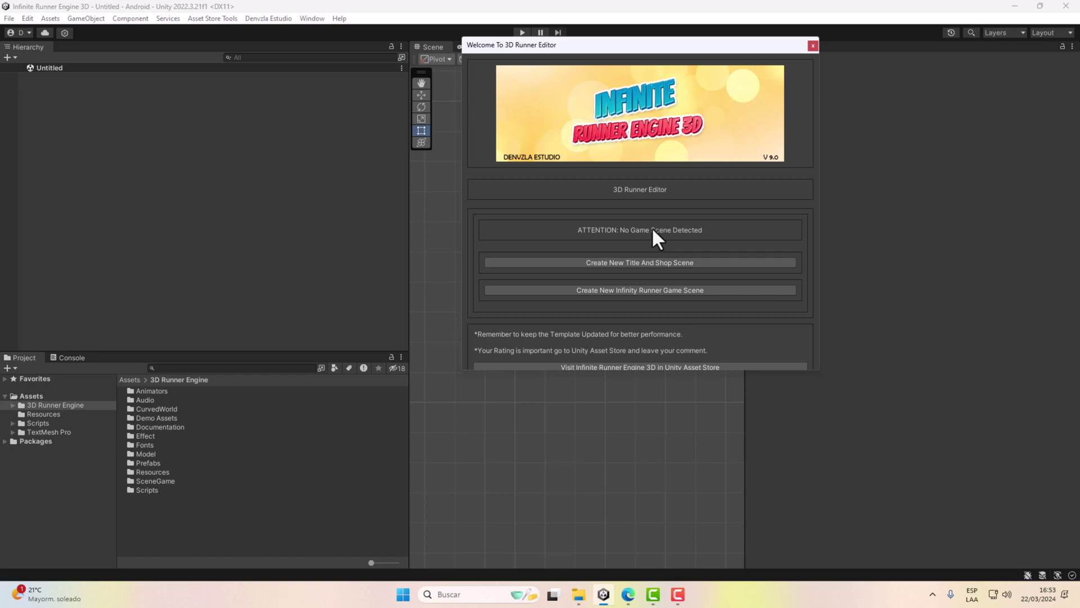
- Generate the title and shop scene, close the welcome window, and select 3DRunnerTitleScene
left_click(633, 262)
left_click_drag(723, 48, 663, 190)
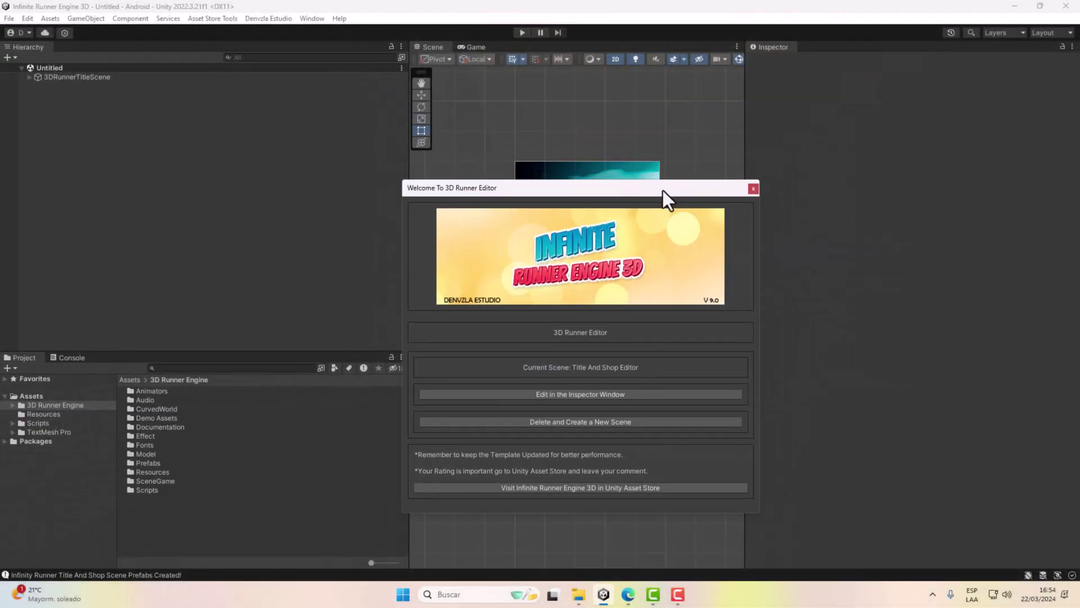
left_click(752, 189)
left_click(61, 77)
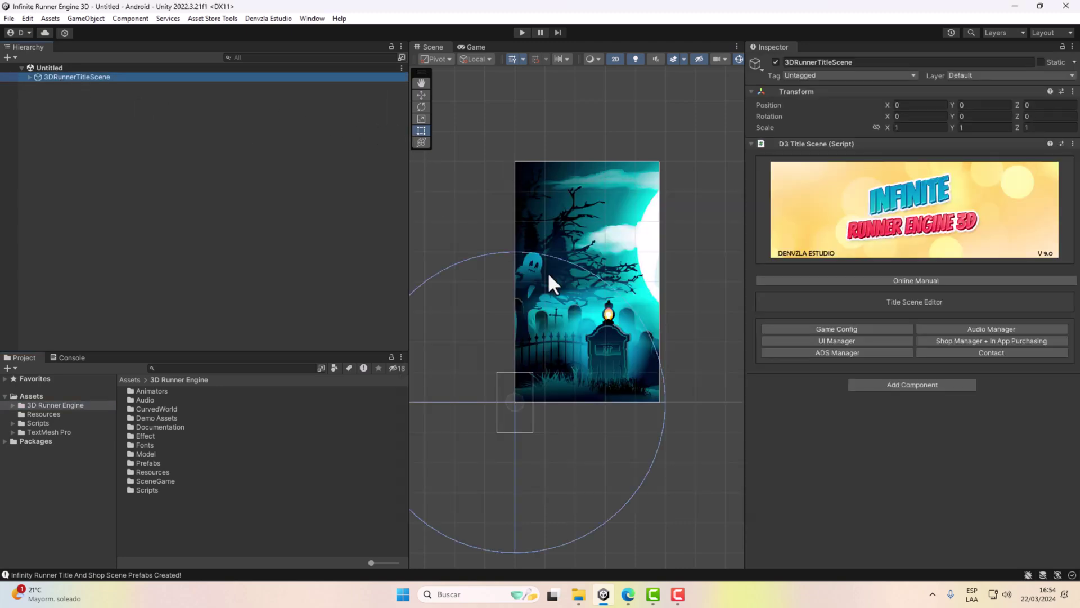
scroll(528, 257, "down", 1)
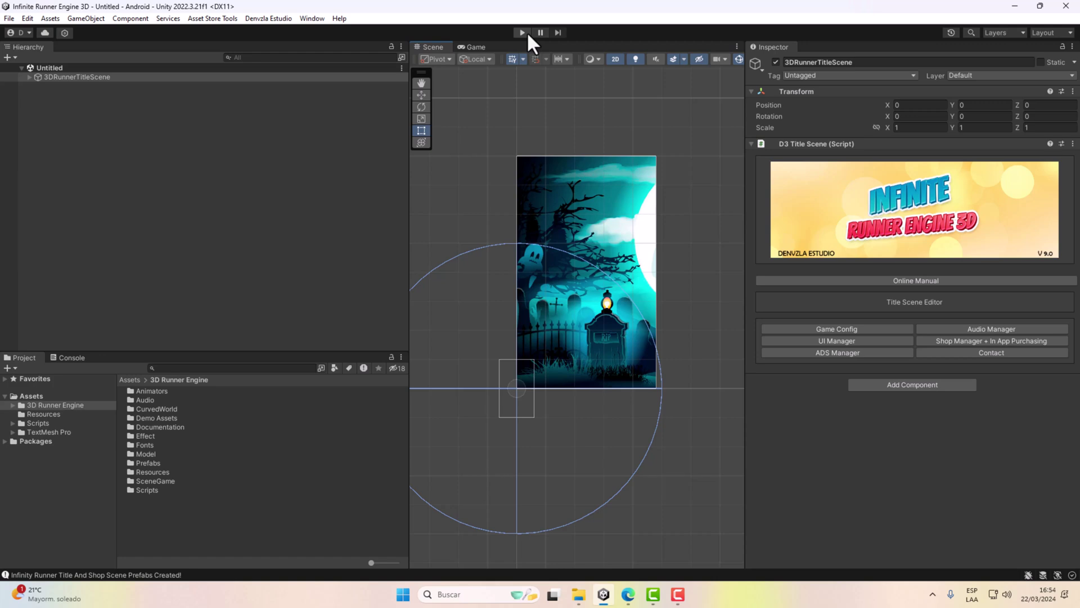
- Play-test the title scene, opening and closing SHOP and SETTINGS, then stop play mode
left_click(525, 32)
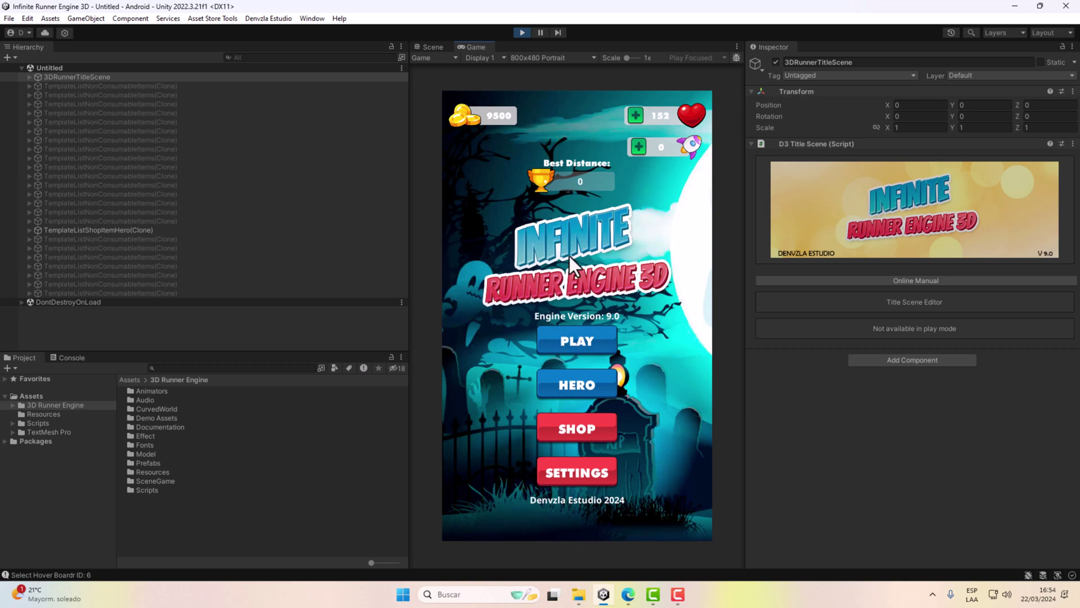
left_click(565, 428)
left_click(687, 176)
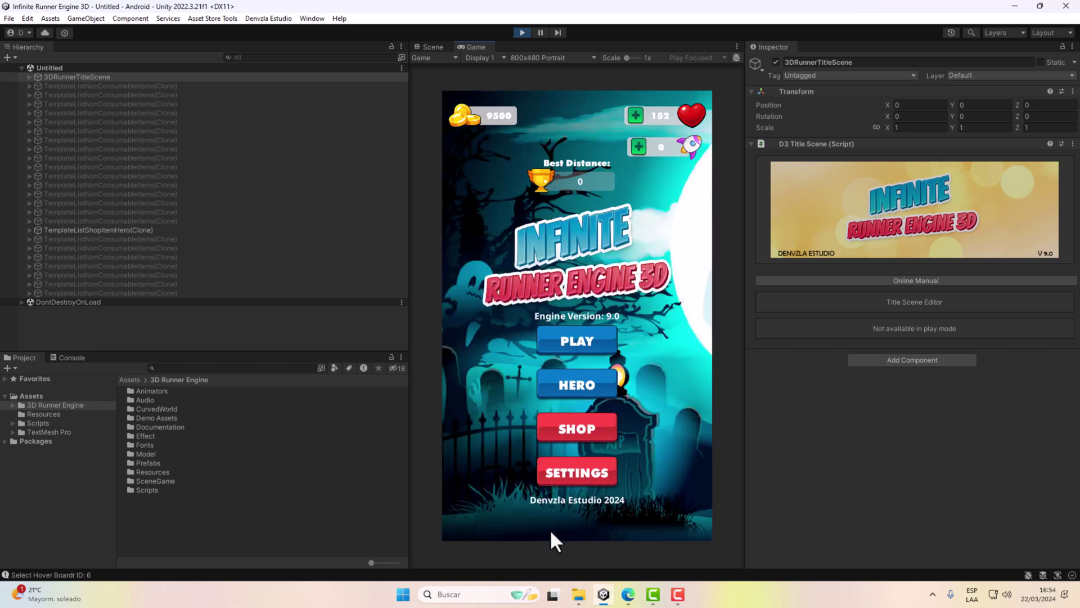
left_click(588, 468)
left_click(660, 224)
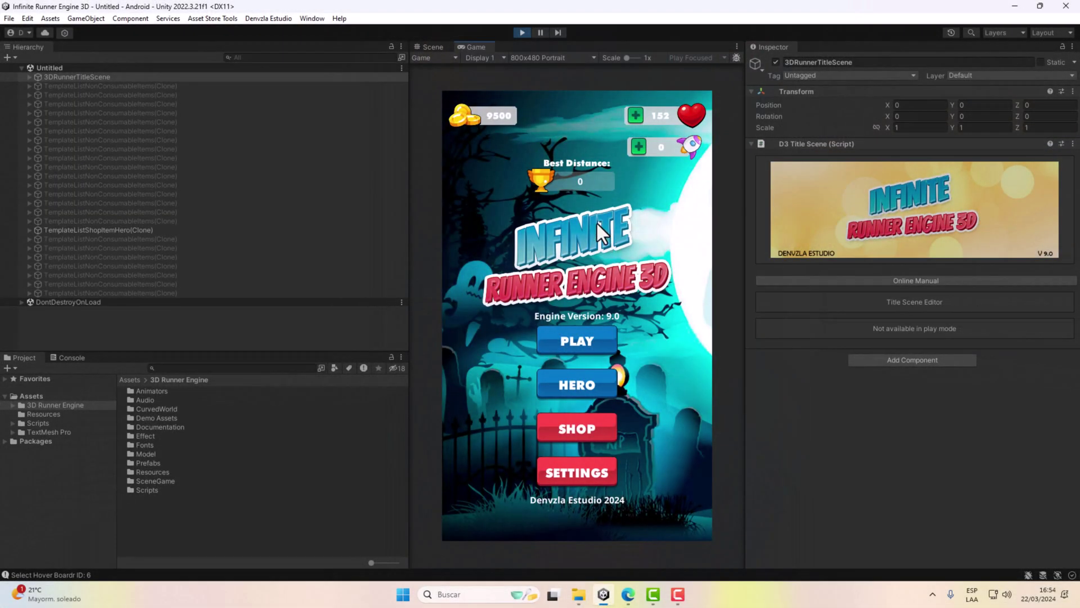
left_click(522, 32)
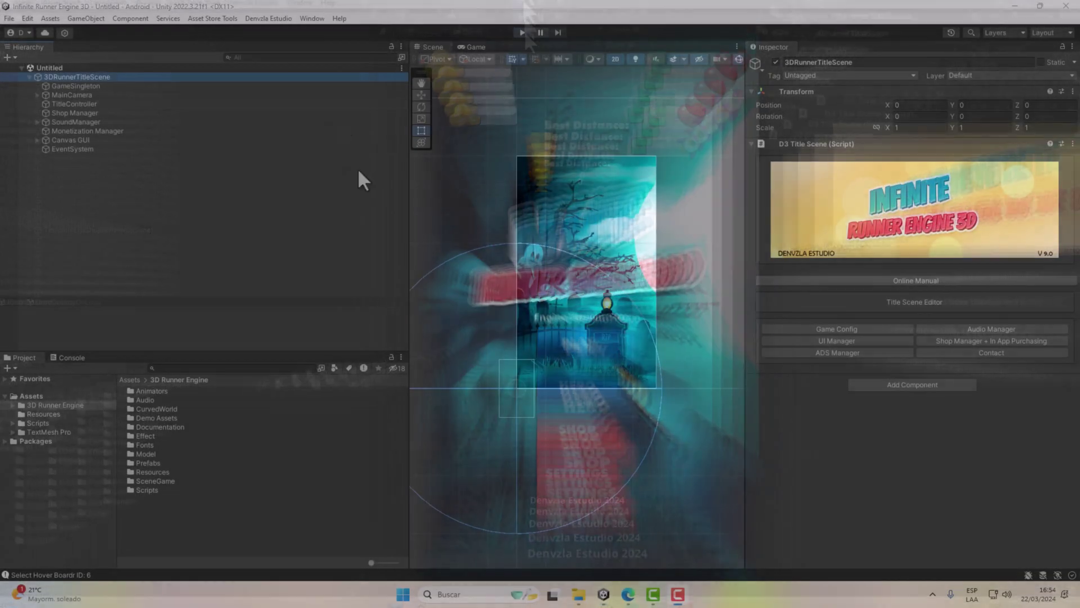
- Select 3DRunnerTitleScene and show Game Config, whose Level System loads GamePlayCurvedVariant1
left_click(60, 86)
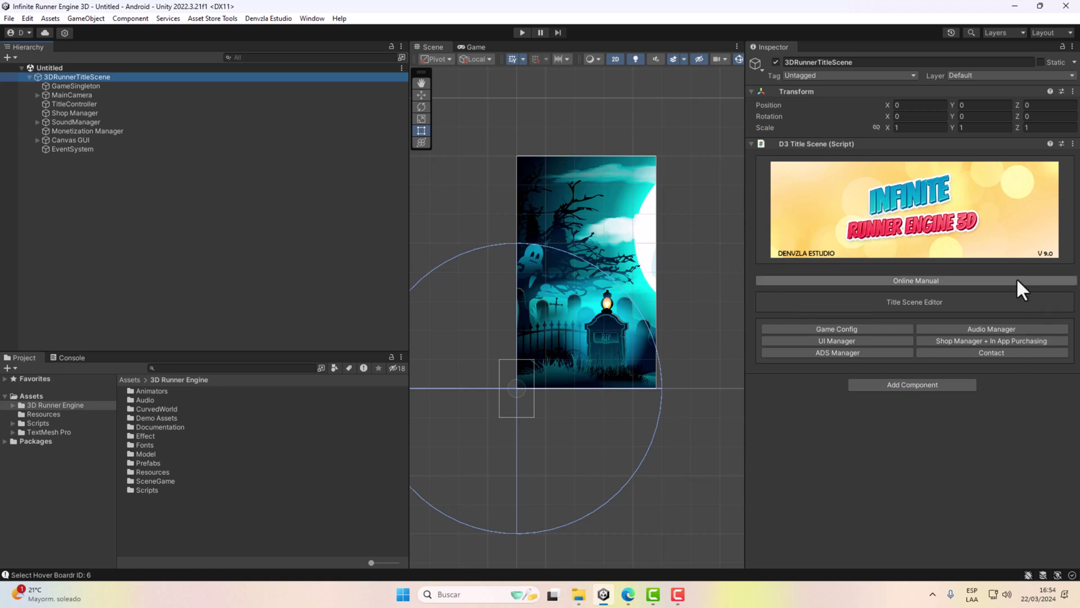
left_click(894, 278)
left_click(902, 277)
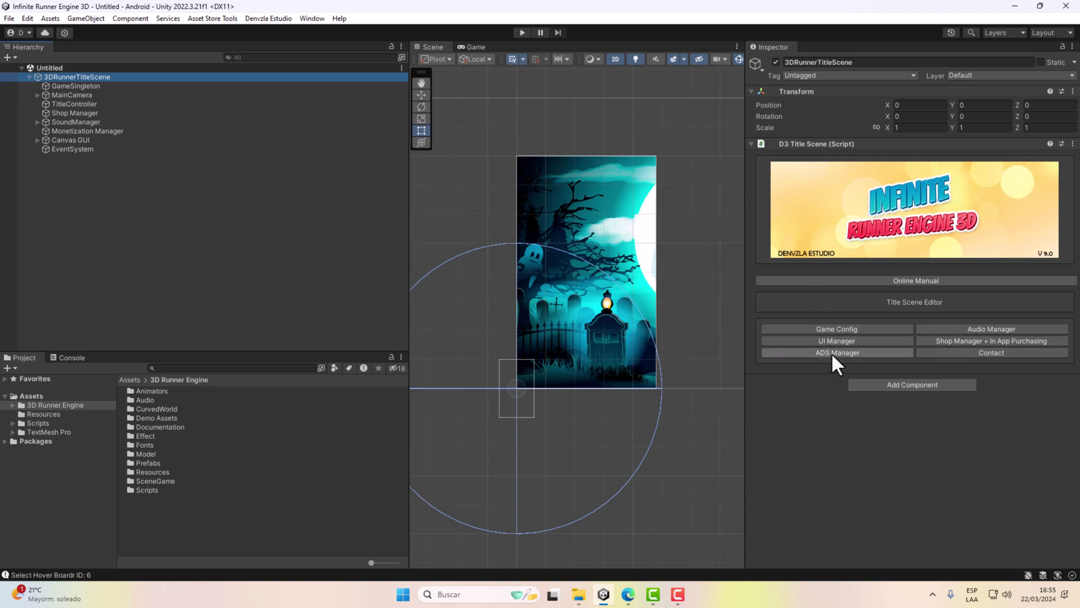
left_click(828, 327)
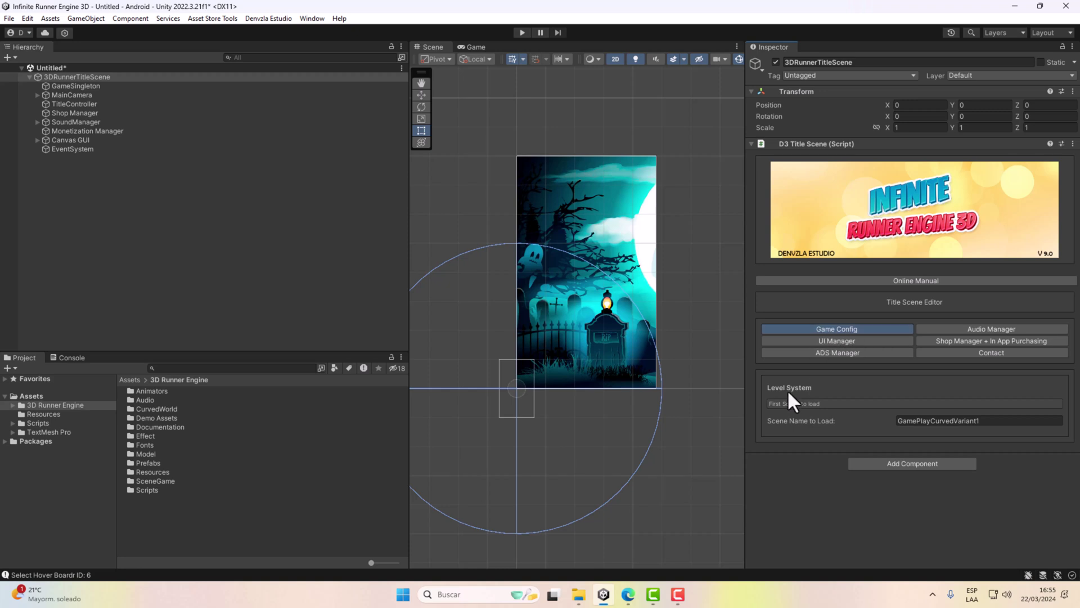
- Edit the scene name to load and locate the background music clip in Audio settings
left_click(983, 420)
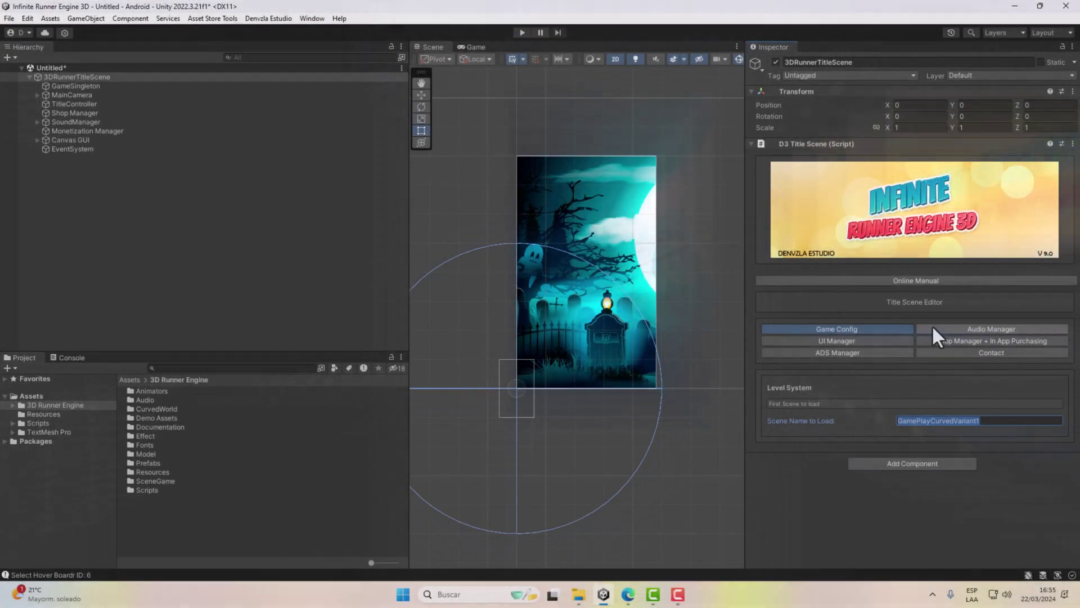
left_click(933, 330)
scroll(963, 333, "down", 3)
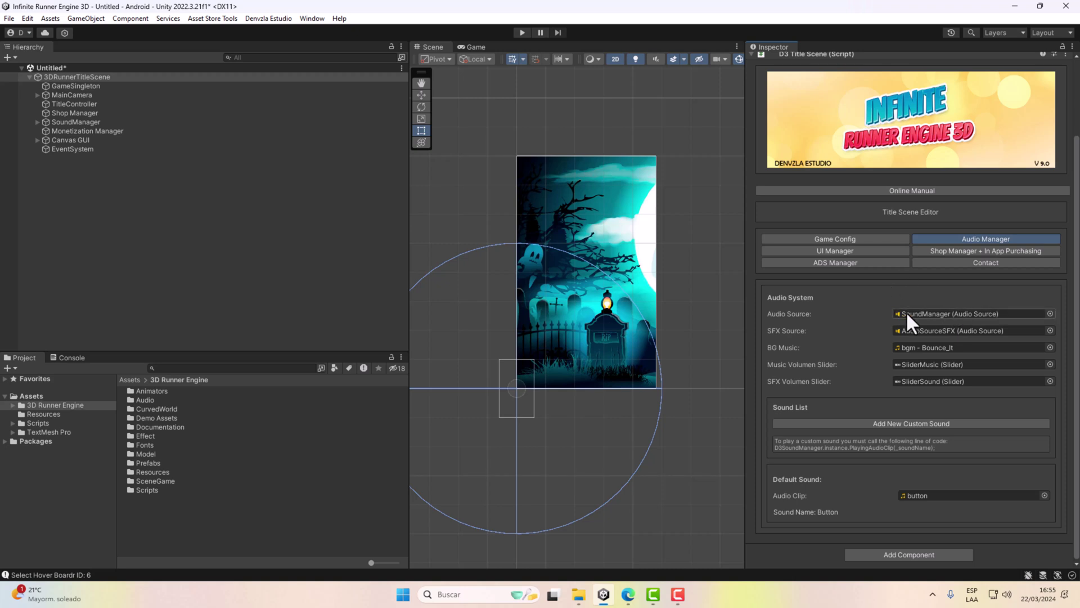
left_click(895, 348)
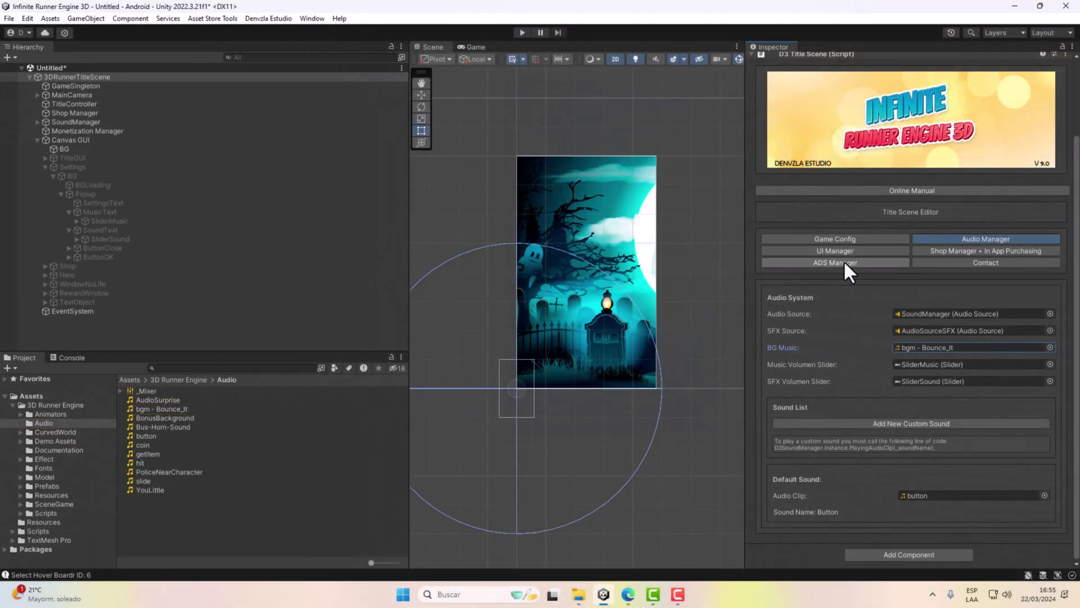
- Review the Ads and Shop/in-app purchase settings, then show the UI Manager's Title Window references
left_click(813, 262)
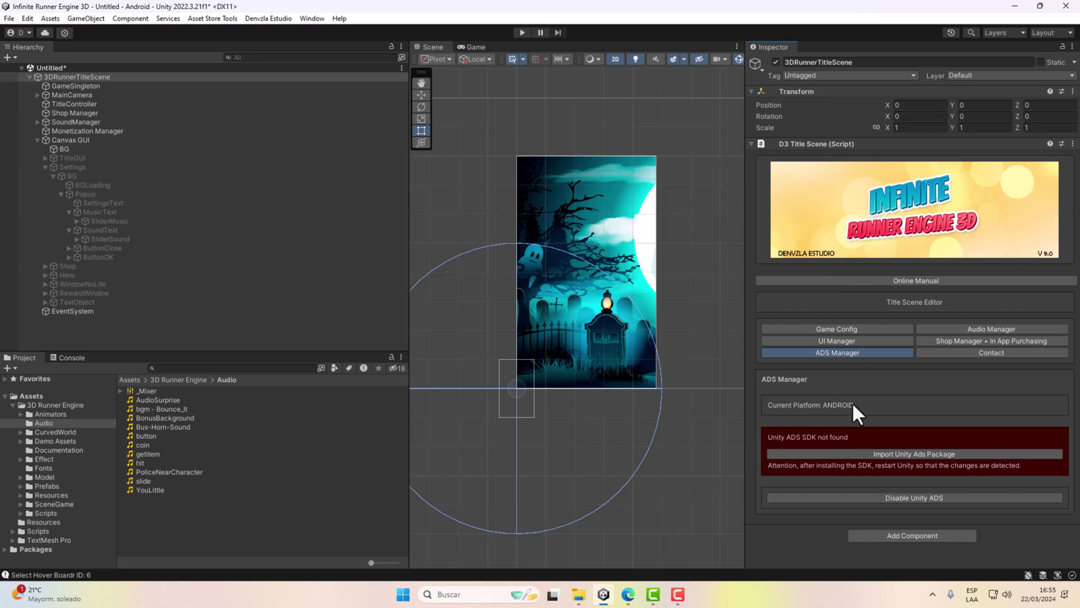
left_click(948, 341)
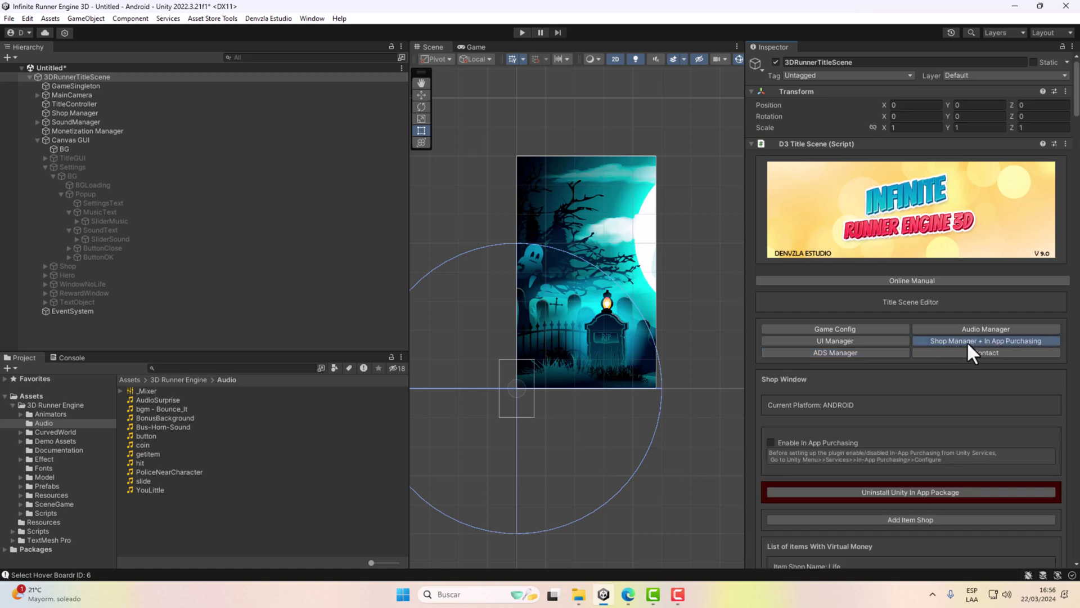
scroll(968, 343, "down", 1)
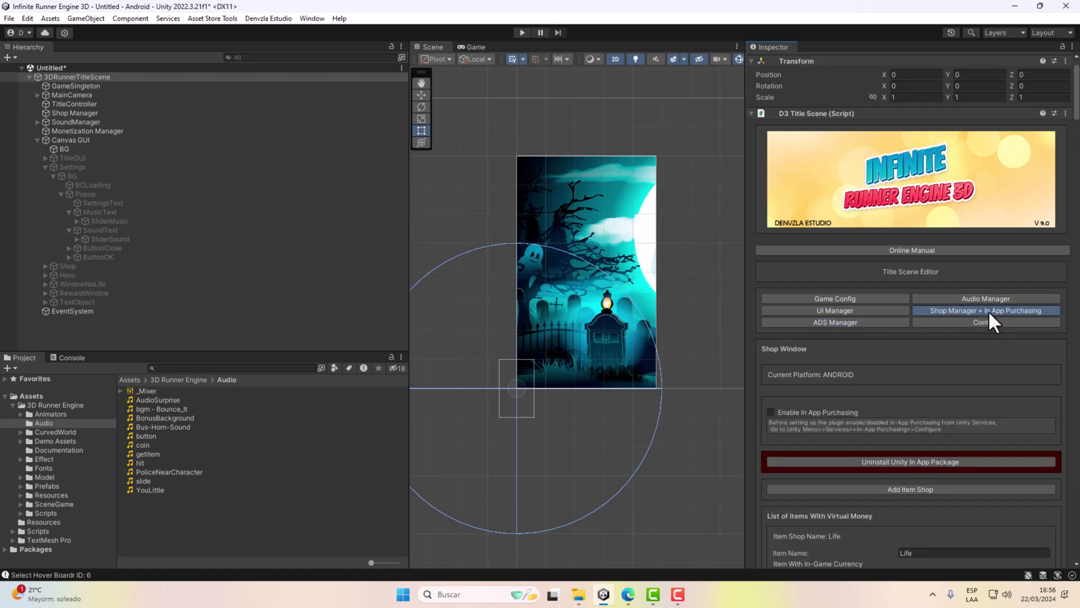
scroll(930, 357, "down", 3)
left_click_drag(1075, 126, 1076, 135)
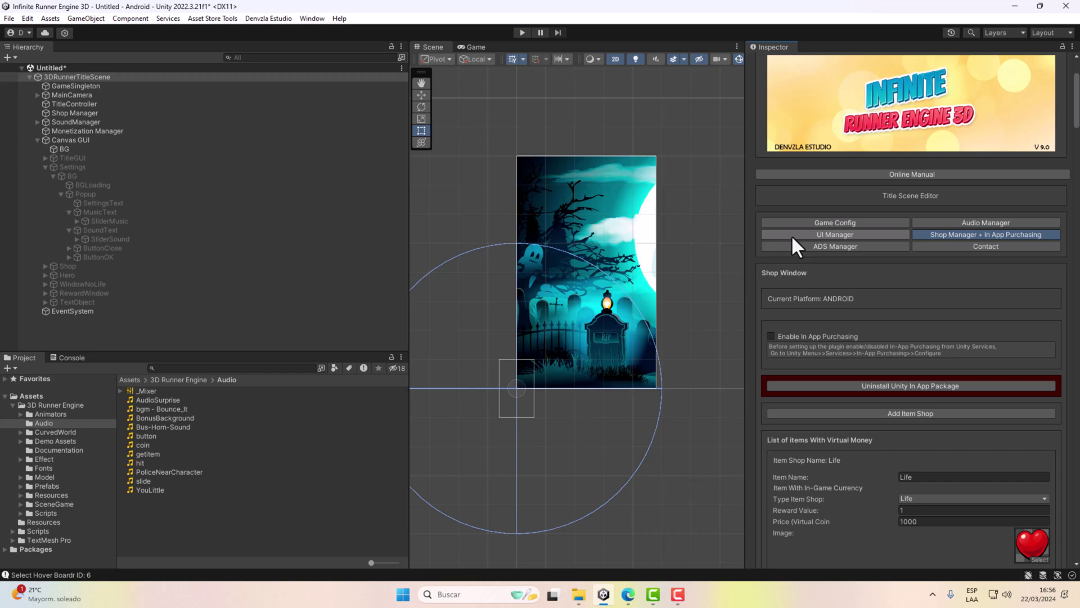
left_click(790, 234)
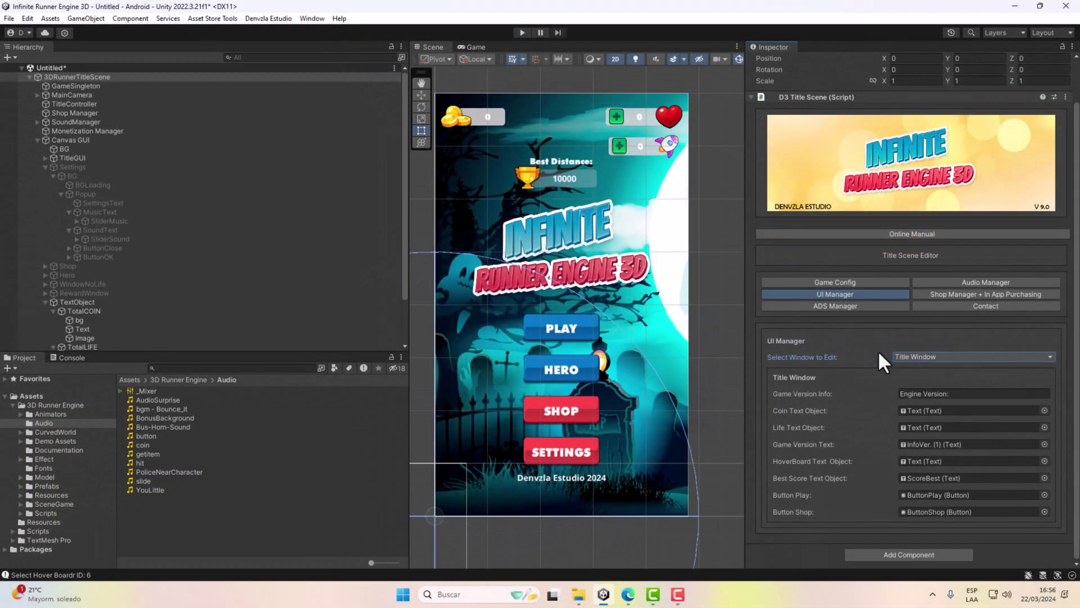
- Change the ButtonPlay Text child's label from PLAY to Play, then reselect 3DRunnerTitleScene
left_click(903, 495)
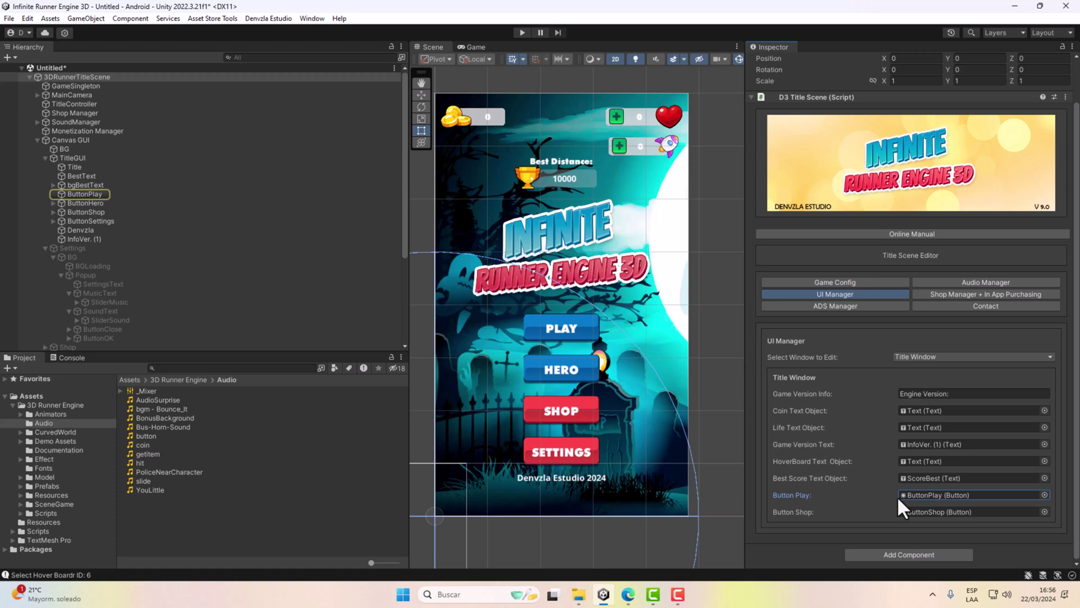
left_click(84, 194)
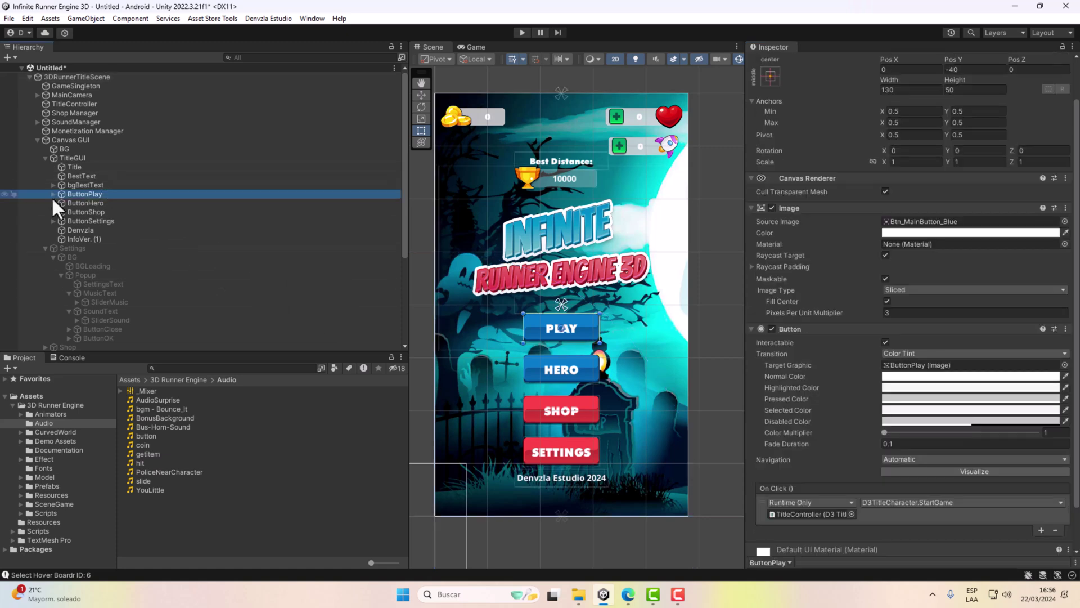
left_click(54, 194)
left_click(88, 204)
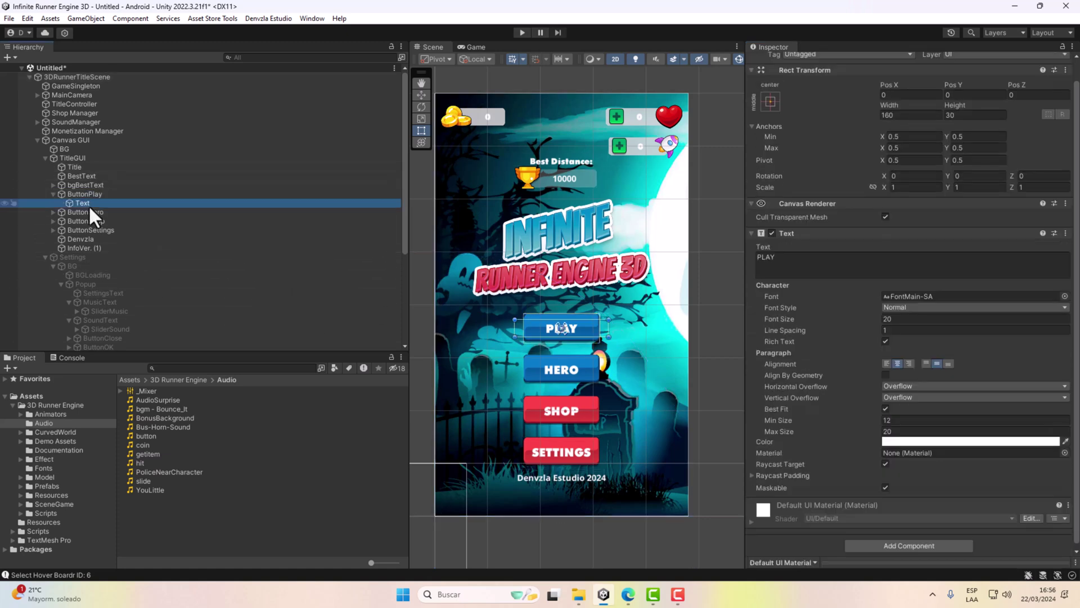
left_click(813, 270)
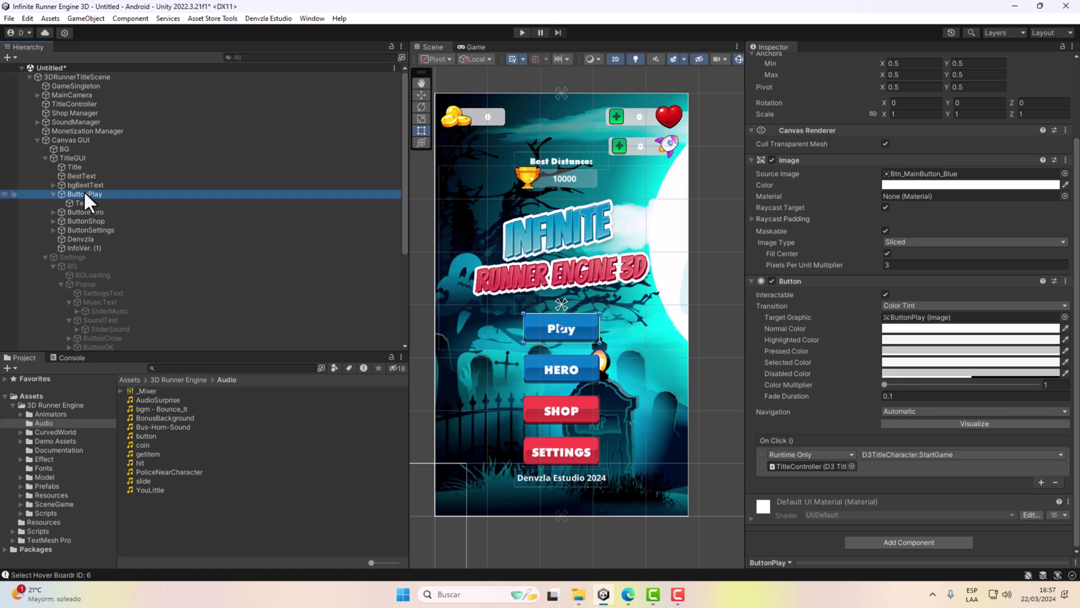
left_click(421, 94)
mouse_move(561, 283)
left_mouse_down()
mouse_move(561, 252)
mouse_move(559, 285)
left_mouse_up()
left_click(85, 77)
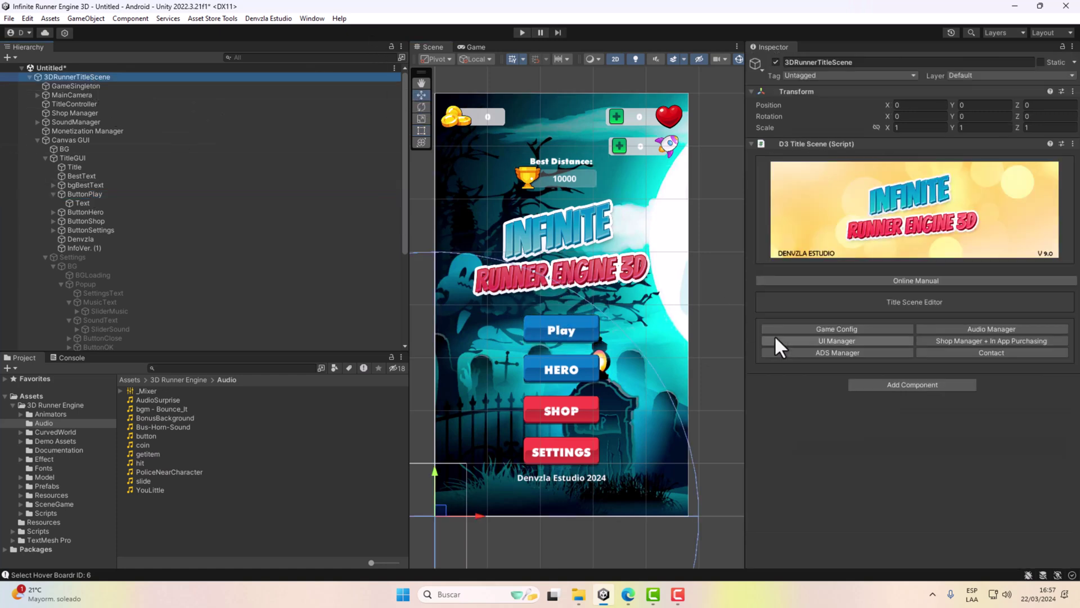
- Switch the UI Manager's edited window through Settings, No Life, Shop, Hero, Reward, Shop, and Hero
left_click(796, 335)
left_click(920, 404)
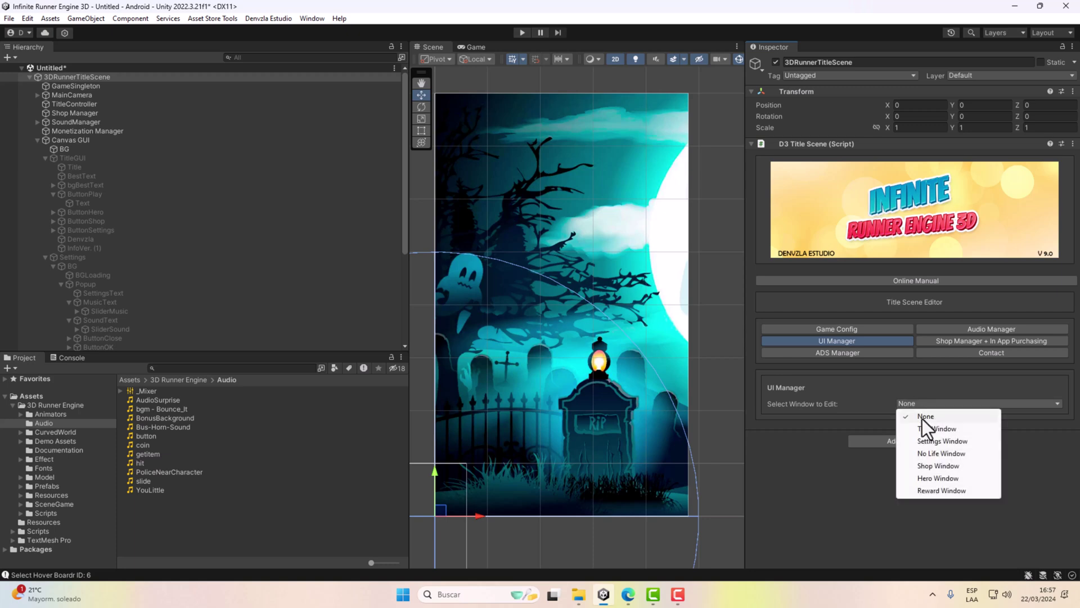
left_click(919, 443)
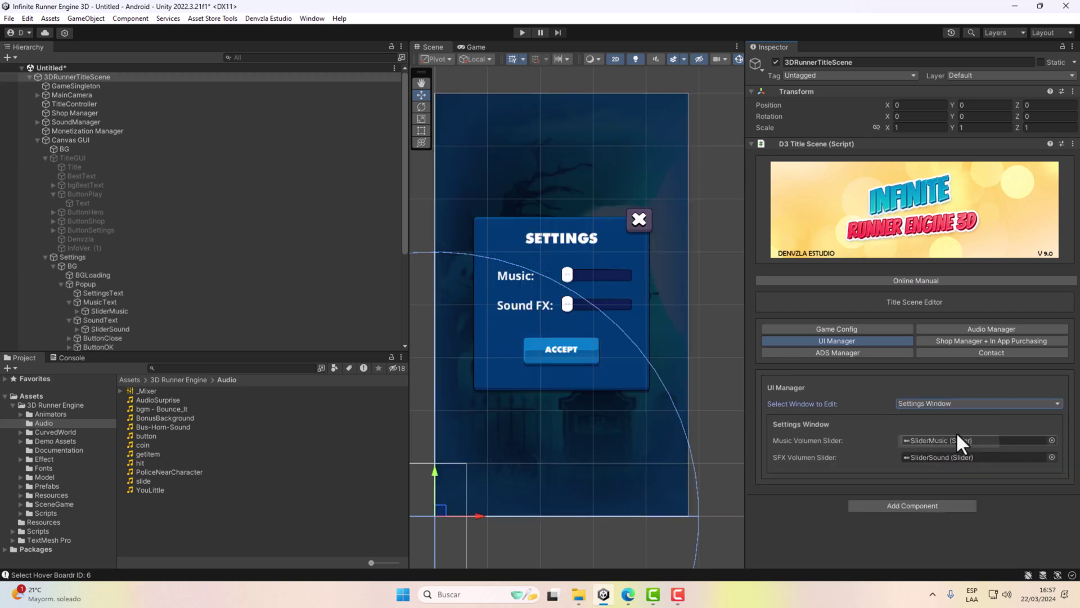
left_click(918, 404)
left_click(917, 455)
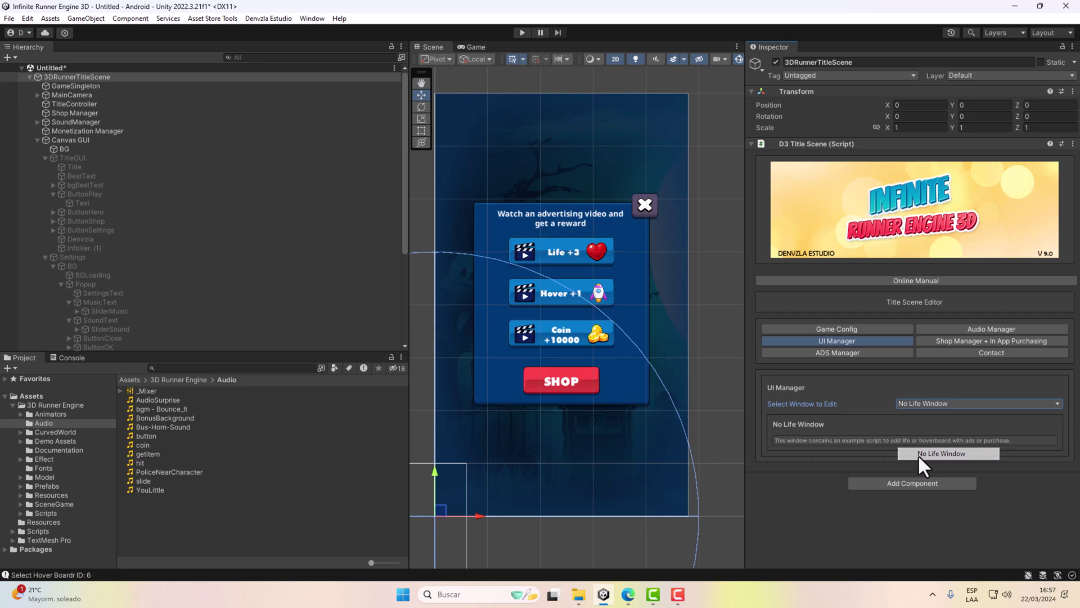
left_click(926, 403)
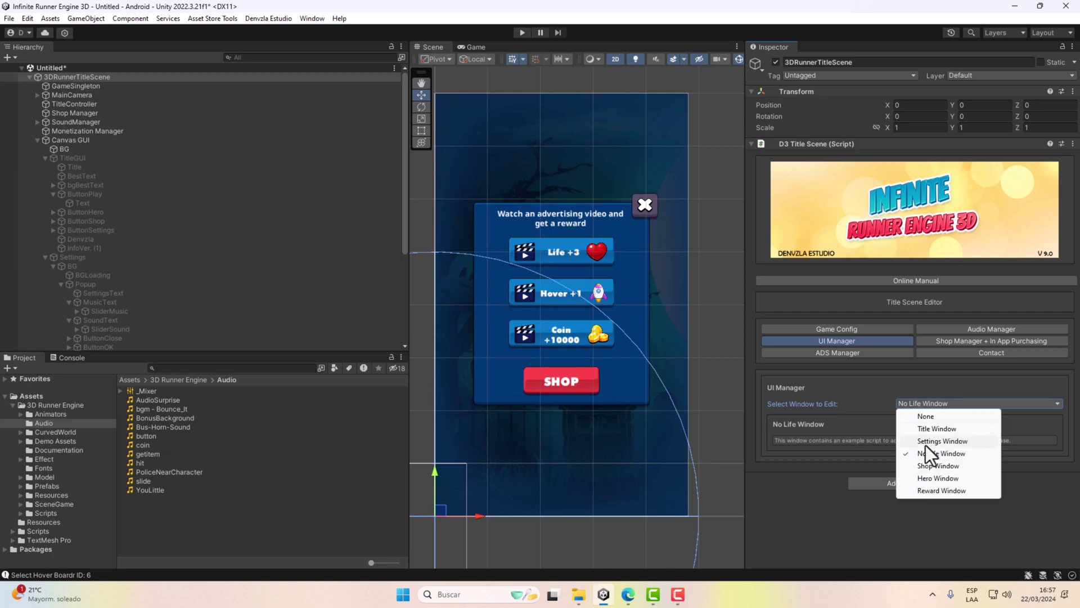
left_click(932, 466)
left_click(934, 404)
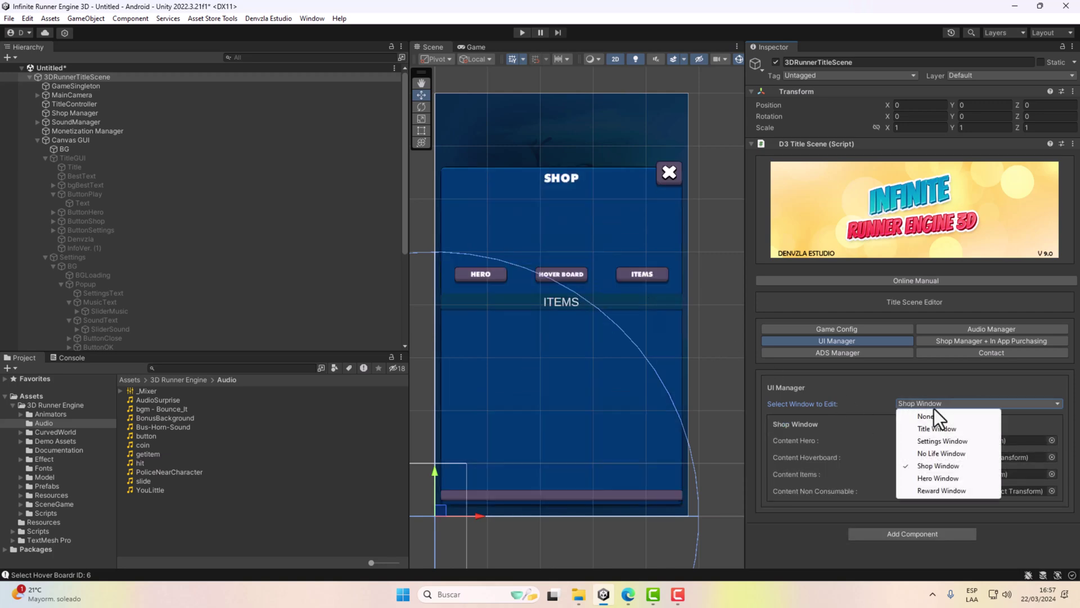
left_click(925, 477)
left_click(903, 403)
left_click(923, 488)
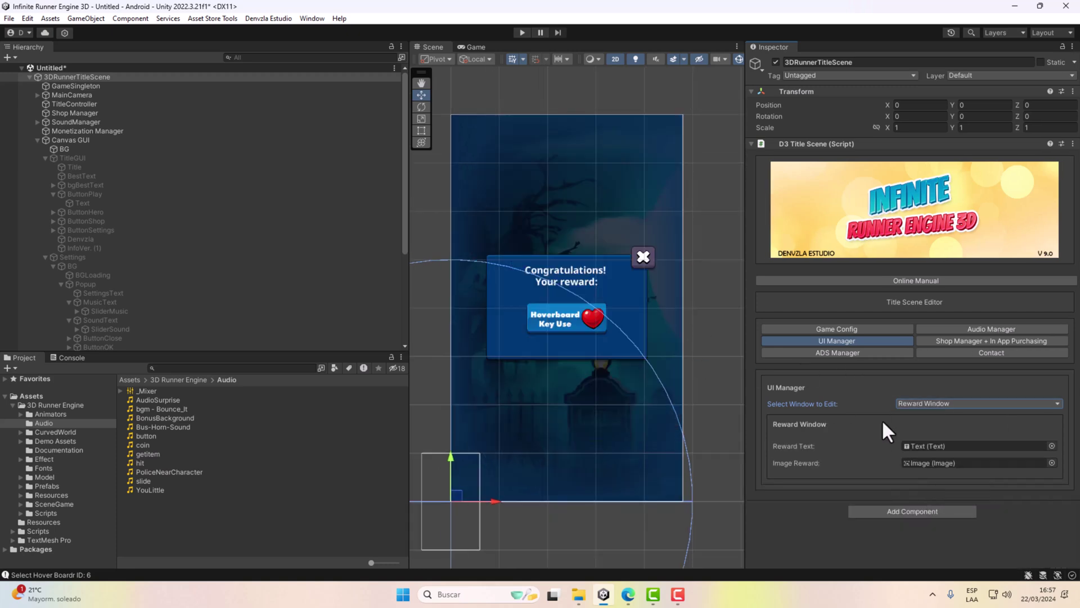
left_click(927, 403)
left_click(923, 466)
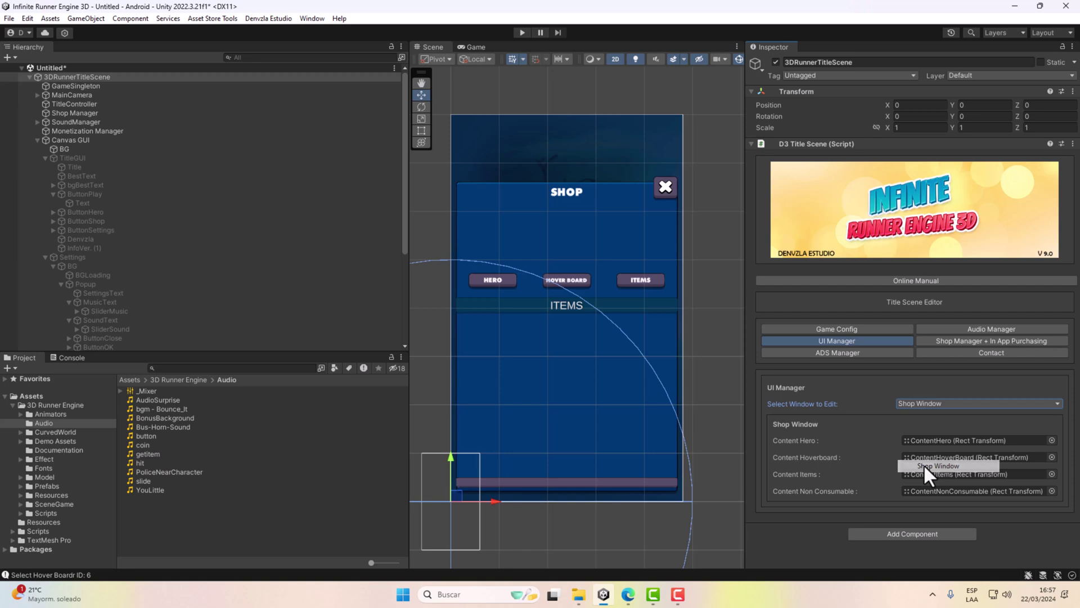
left_click(931, 401)
left_click(936, 476)
- Inspect the Hero Window's buy and no-coin button images and UPGRADE text, then delete the scene object
scroll(900, 438, "down", 3)
scroll(922, 422, "down", 4)
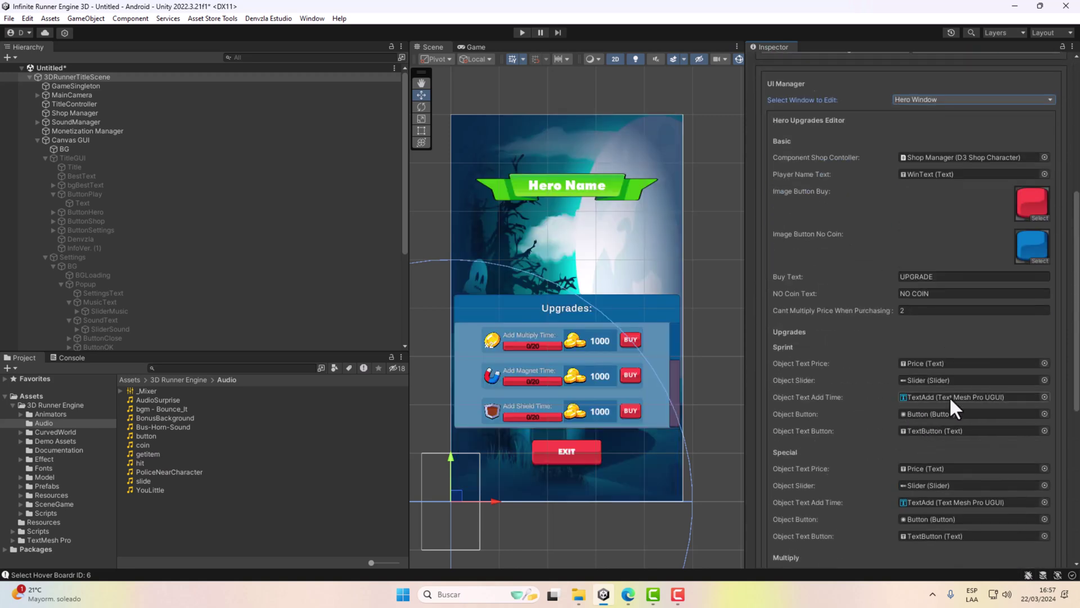
left_click(1026, 213)
left_click(1026, 252)
scroll(892, 305, "down", 2)
left_click(948, 215)
key("Tab")
key("Tab")
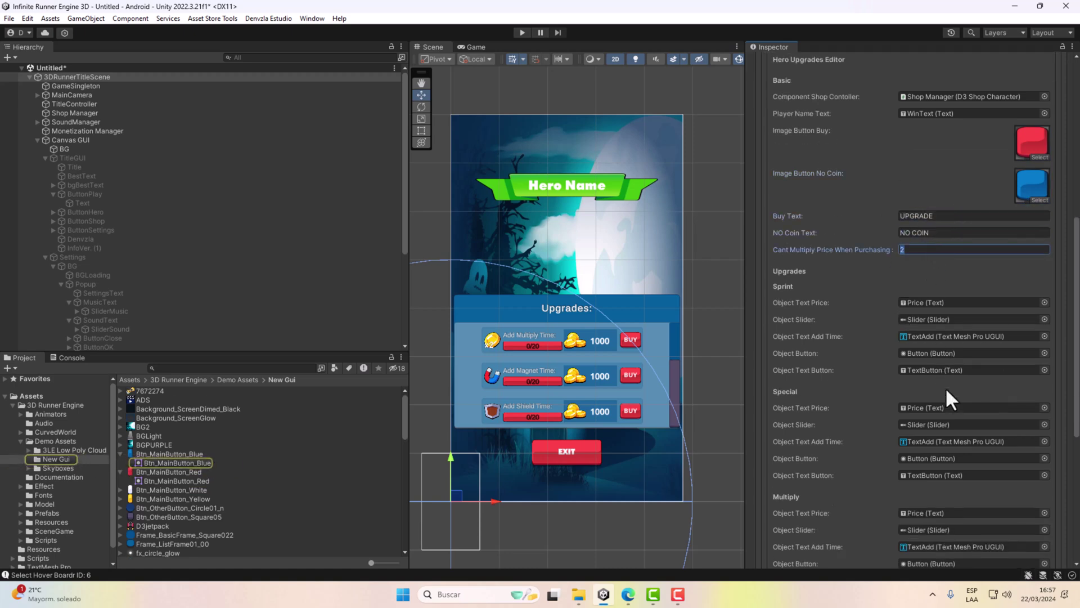
scroll(940, 368, "down", 5)
scroll(903, 363, "up", 5)
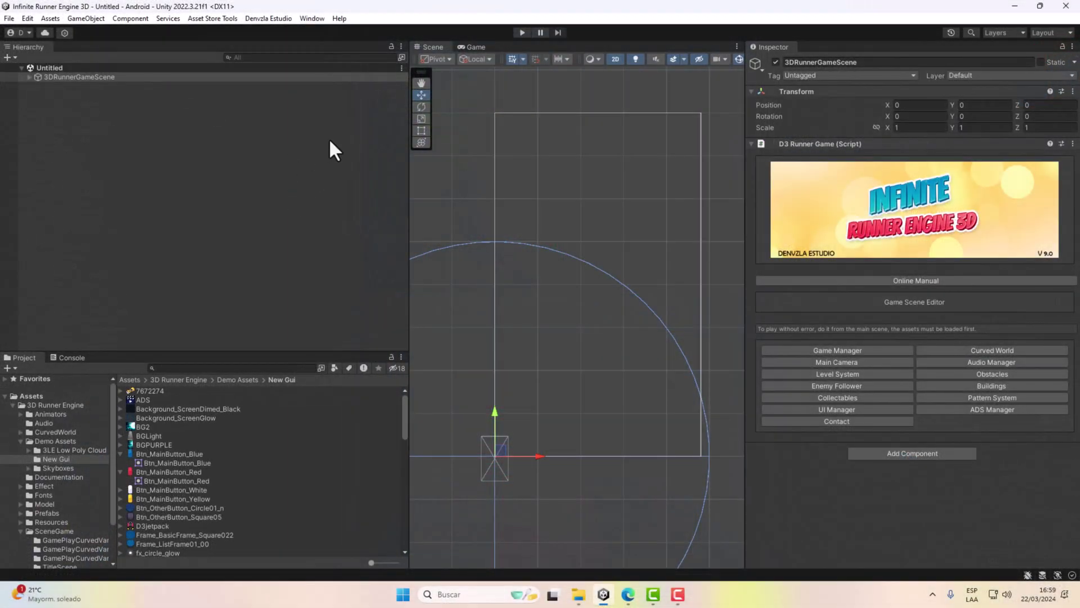
key("Delete")
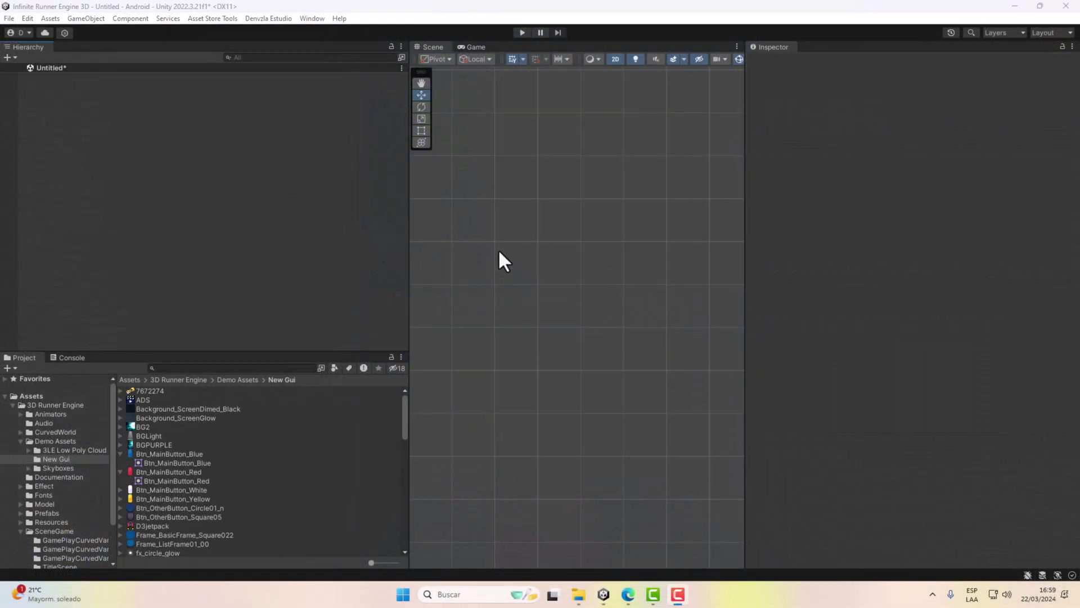
- Generate a new Infinity Runner game scene from the Welcome Window and run it in play mode
left_click(269, 18)
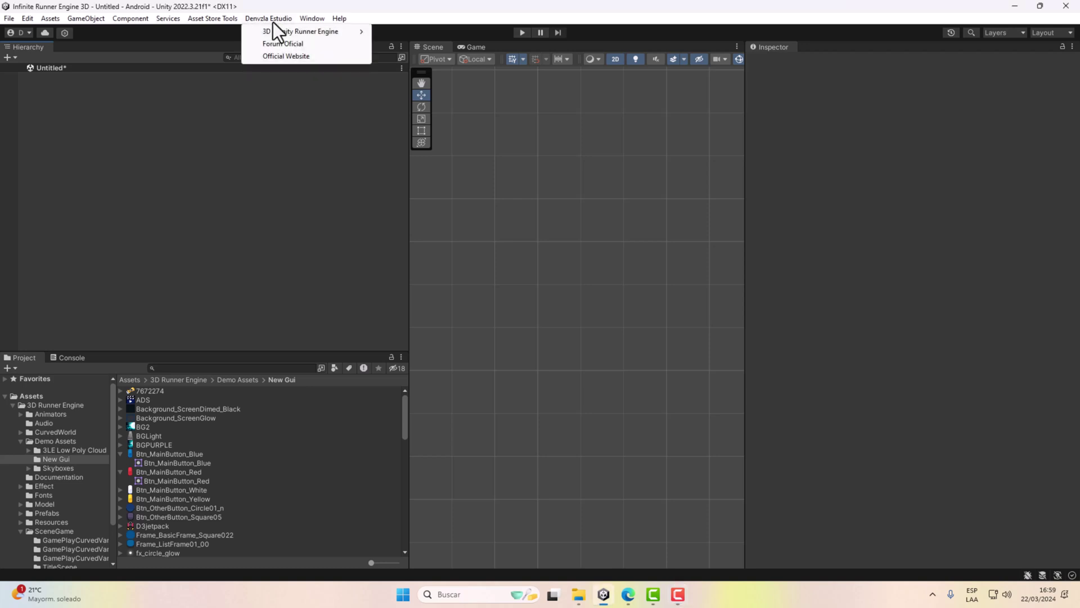
mouse_move(293, 31)
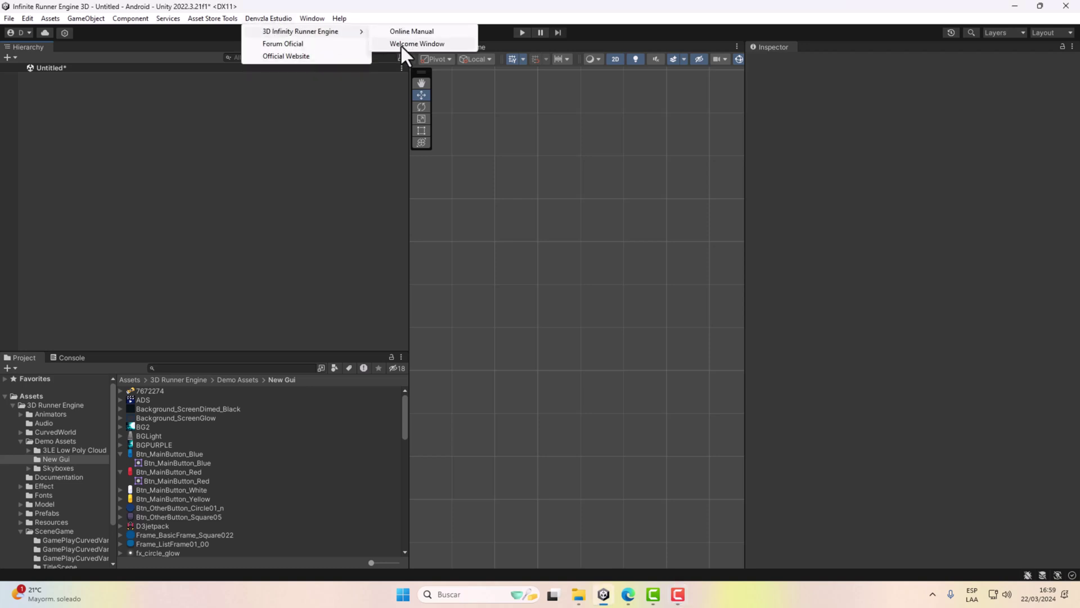
left_click(401, 44)
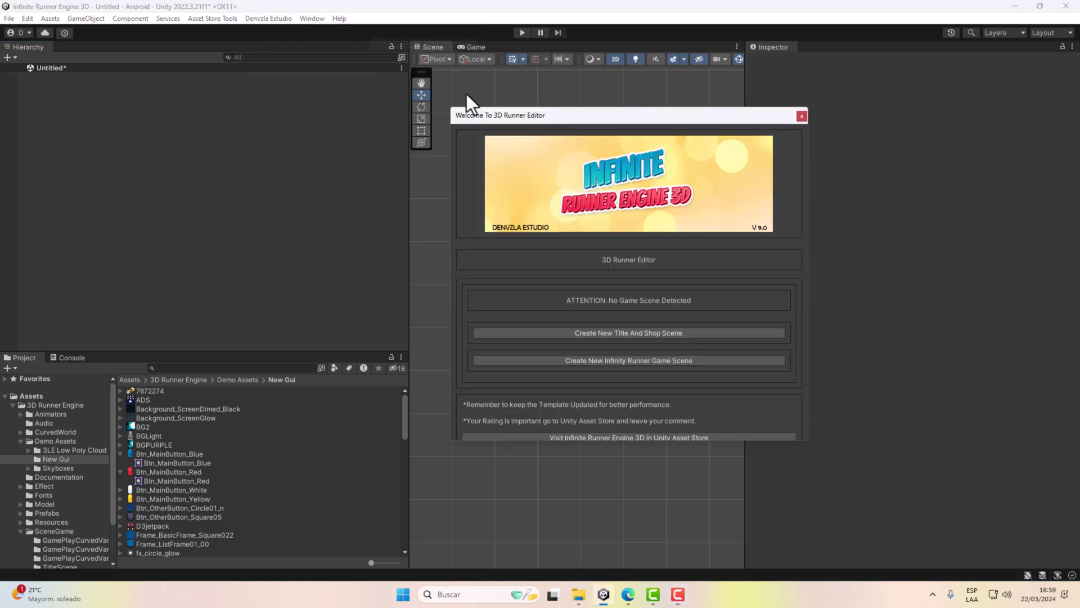
left_click(634, 360)
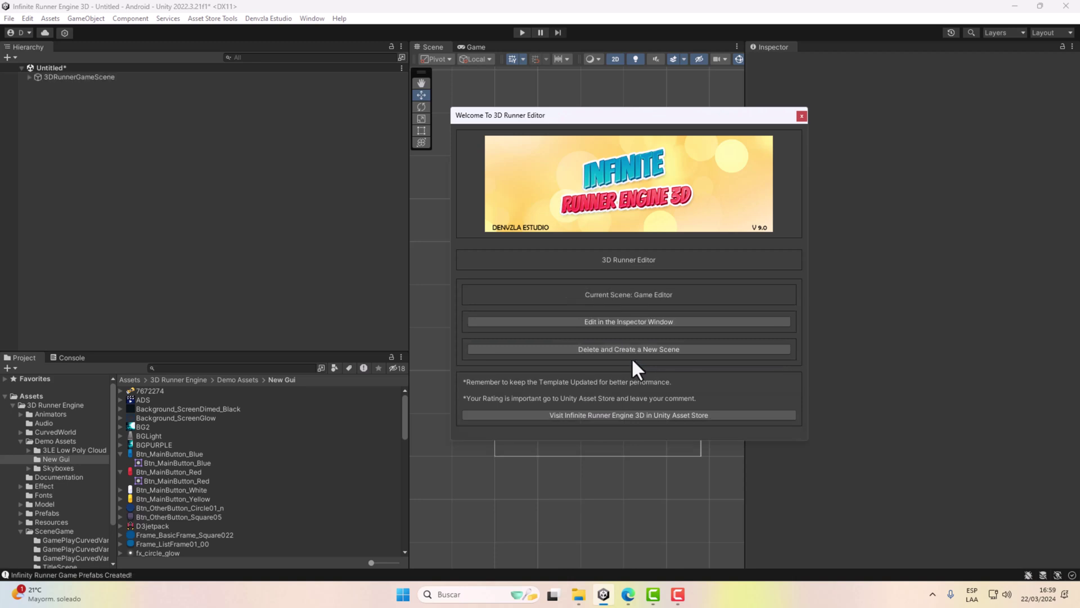
left_click(802, 116)
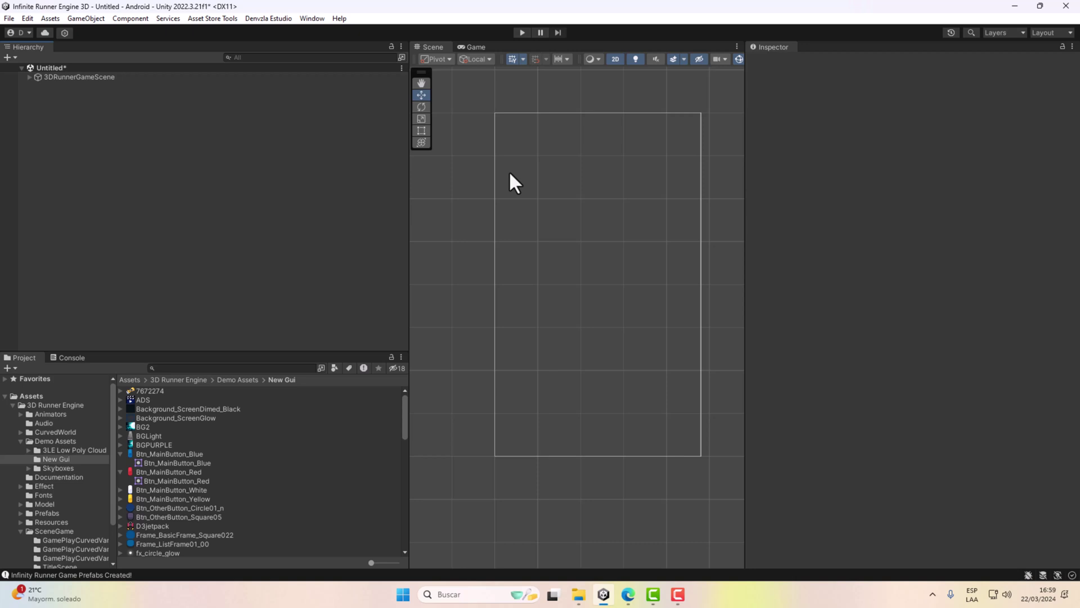
left_click(121, 78)
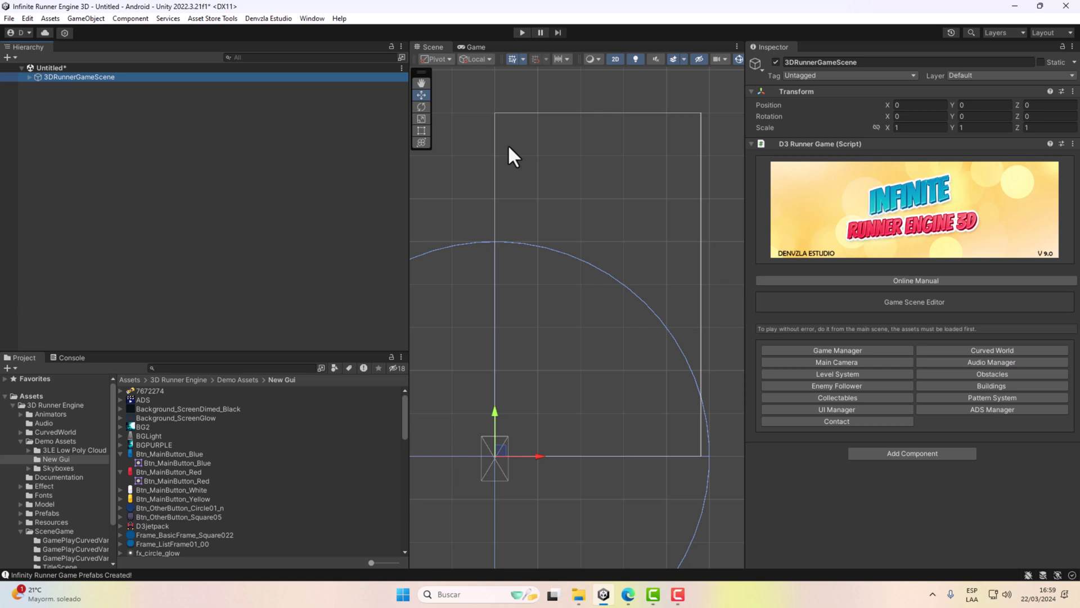
left_click(522, 32)
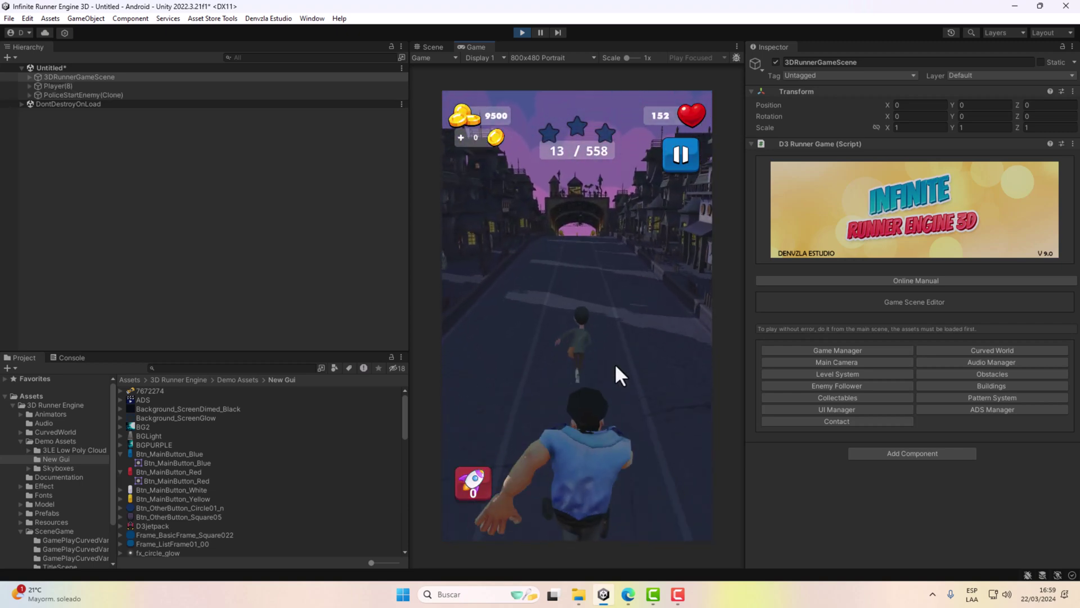
- Stop play mode, select 3DRunnerGameScene and expand its child objects
left_click(522, 33)
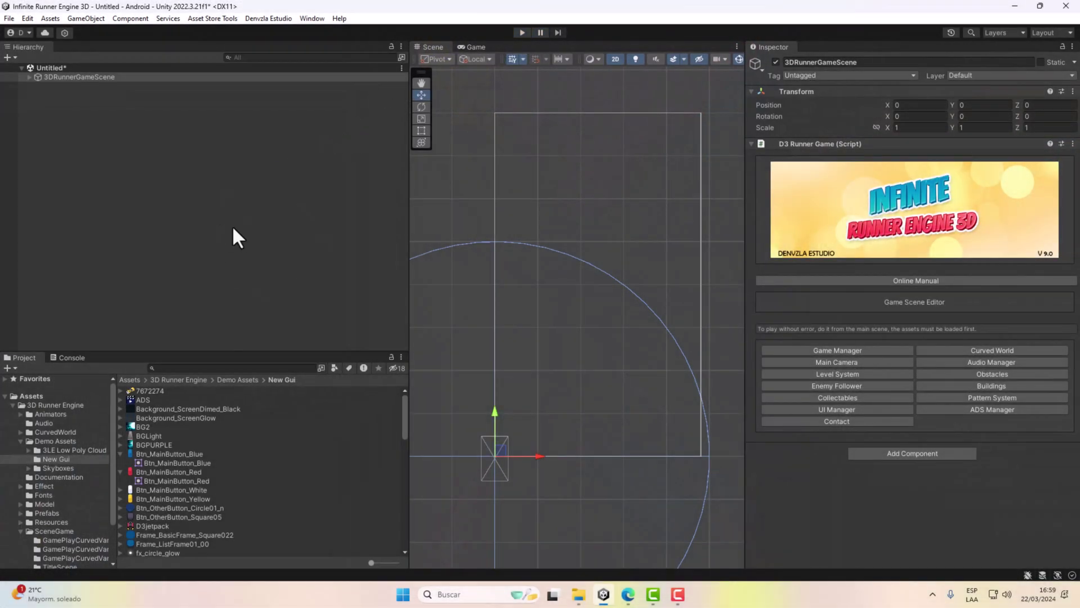
left_click(58, 78)
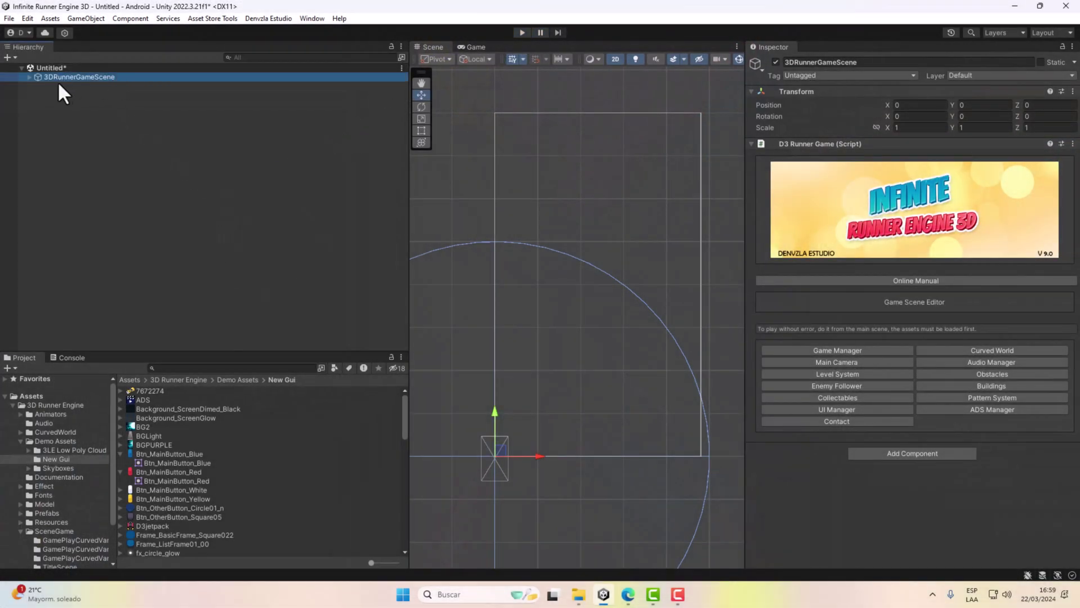
left_click(30, 77)
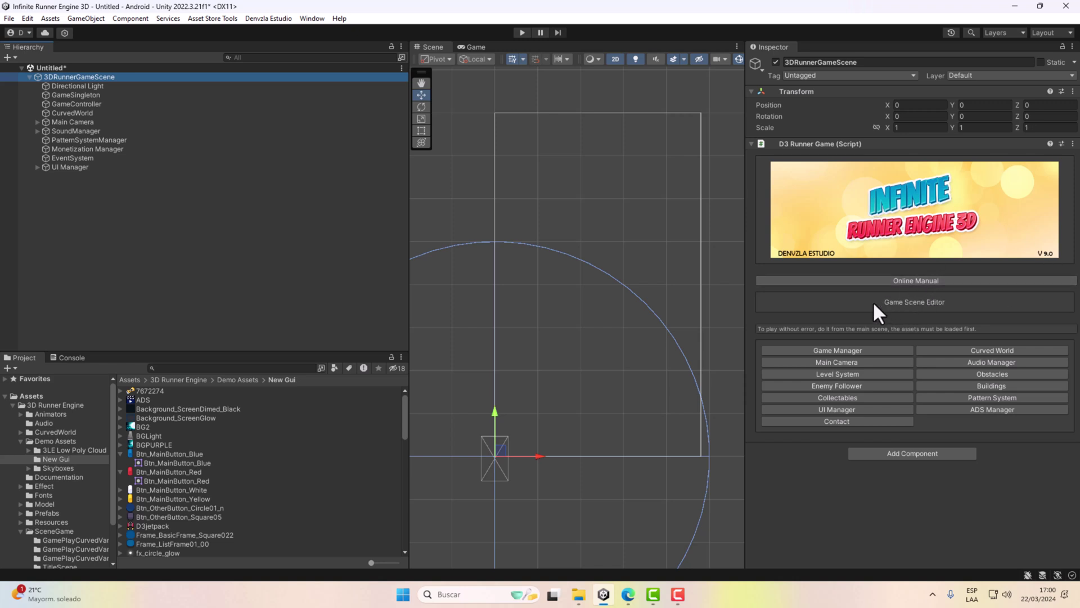
- Open Game Manager and locate its assigned PatternSystemManager and Main Camera objects
left_click(835, 352)
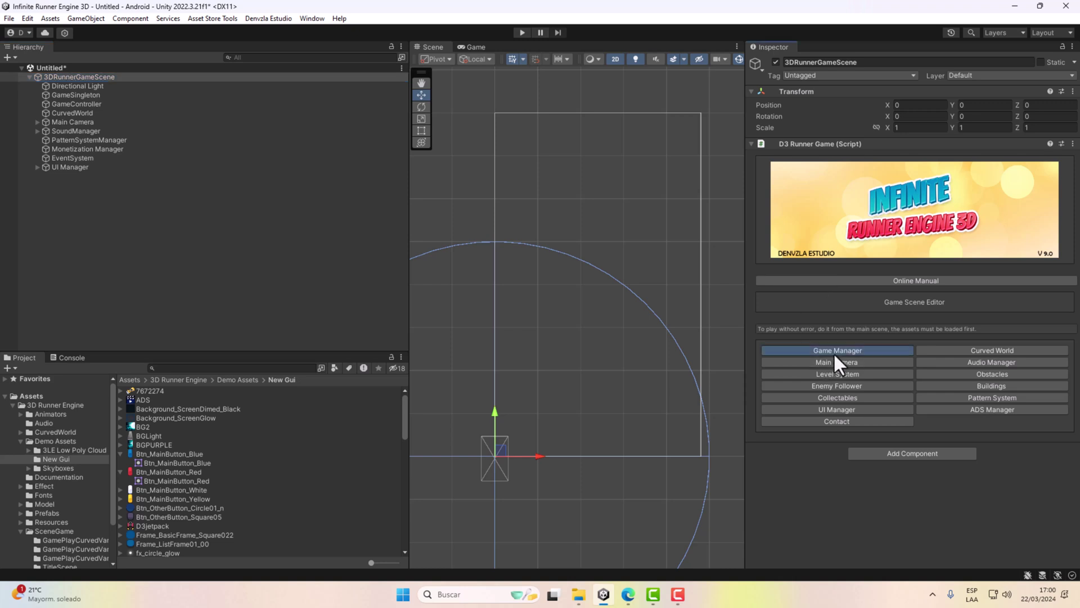
scroll(844, 355, "down", 3)
scroll(736, 357, "down", 1)
scroll(825, 355, "down", 4)
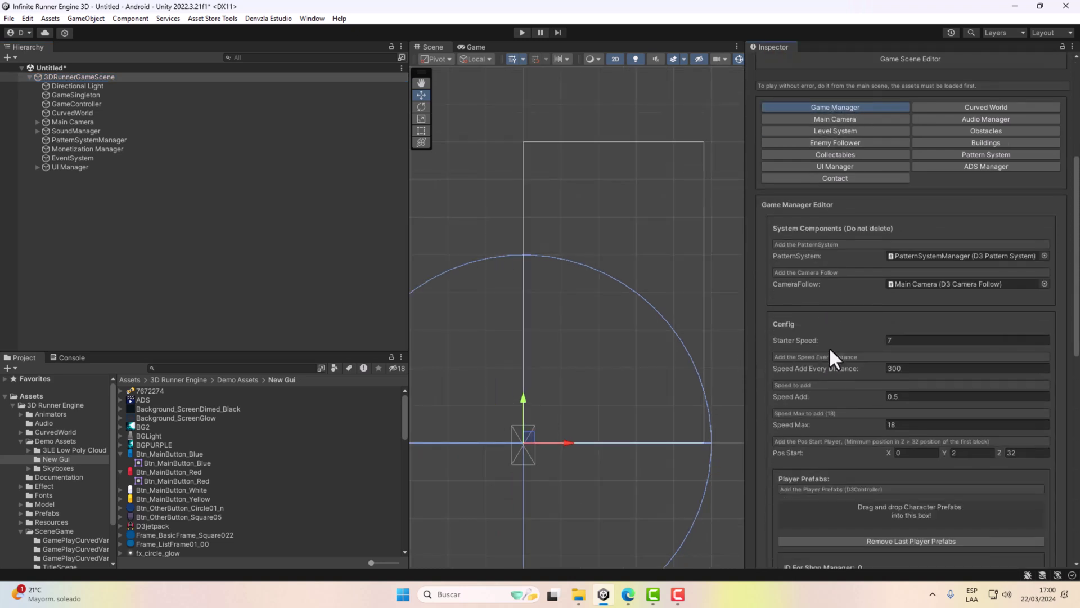
left_click(890, 256)
left_click(893, 282)
left_click(903, 255)
left_click(890, 284)
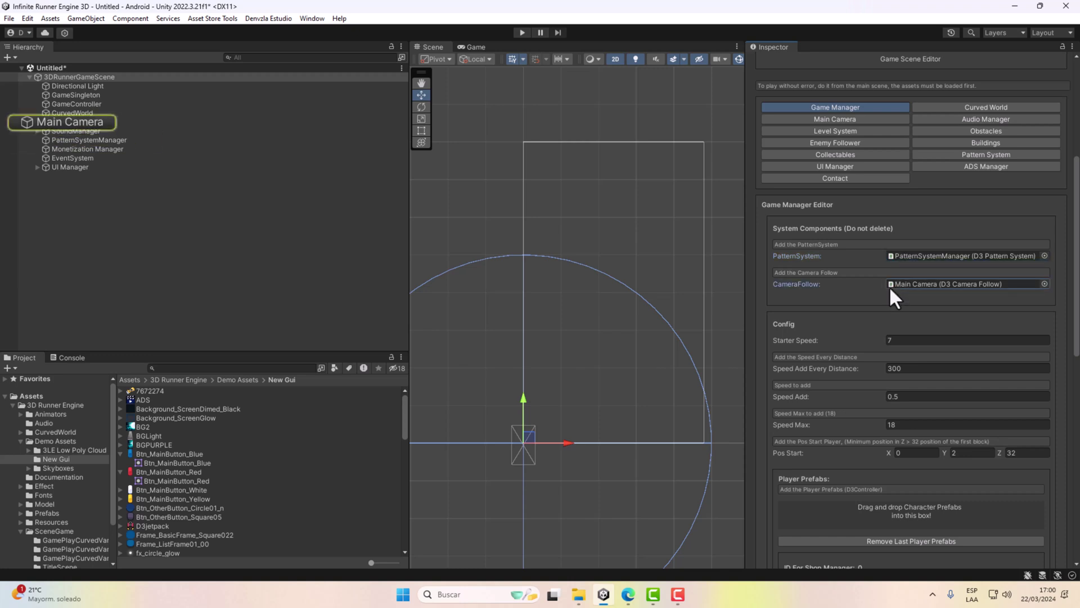
scroll(877, 284, "down", 2)
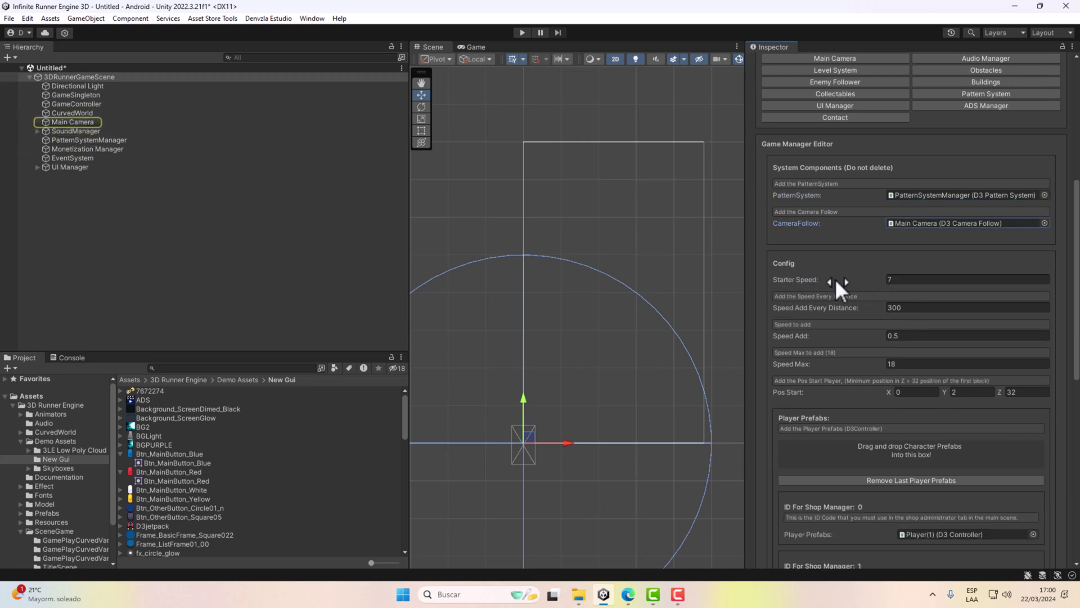
- Review the speed values: Starter Speed 7, Speed Add 0.5, Speed Max 18
left_click(899, 280)
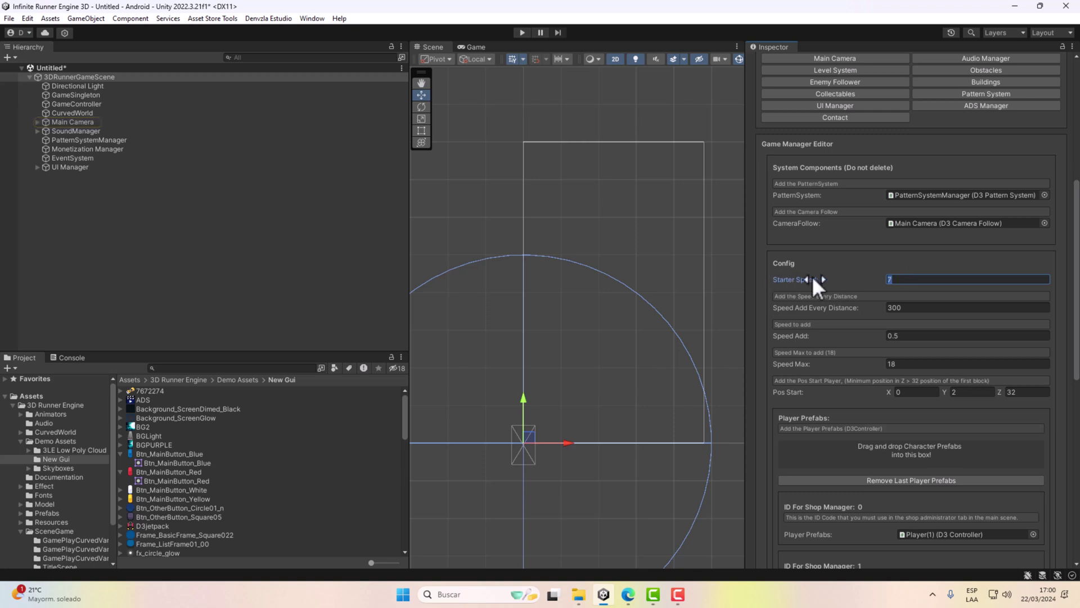
left_click(904, 308)
left_click(902, 336)
left_click(903, 363)
left_click(903, 335)
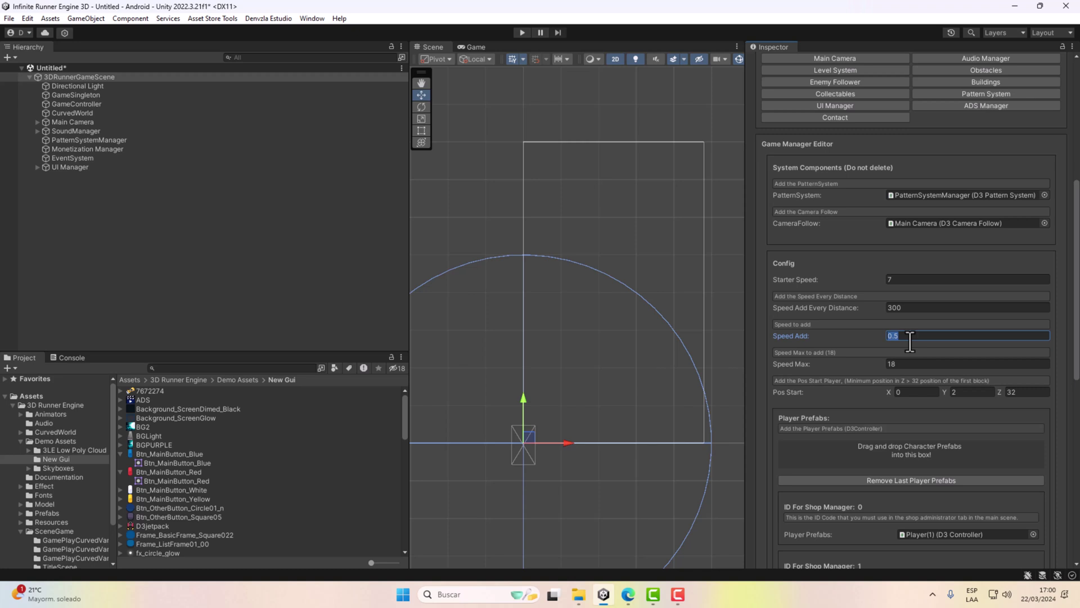
scroll(859, 342, "down", 3)
- Check the player's starting Y position and the remaining Game Manager fields
left_click(962, 331)
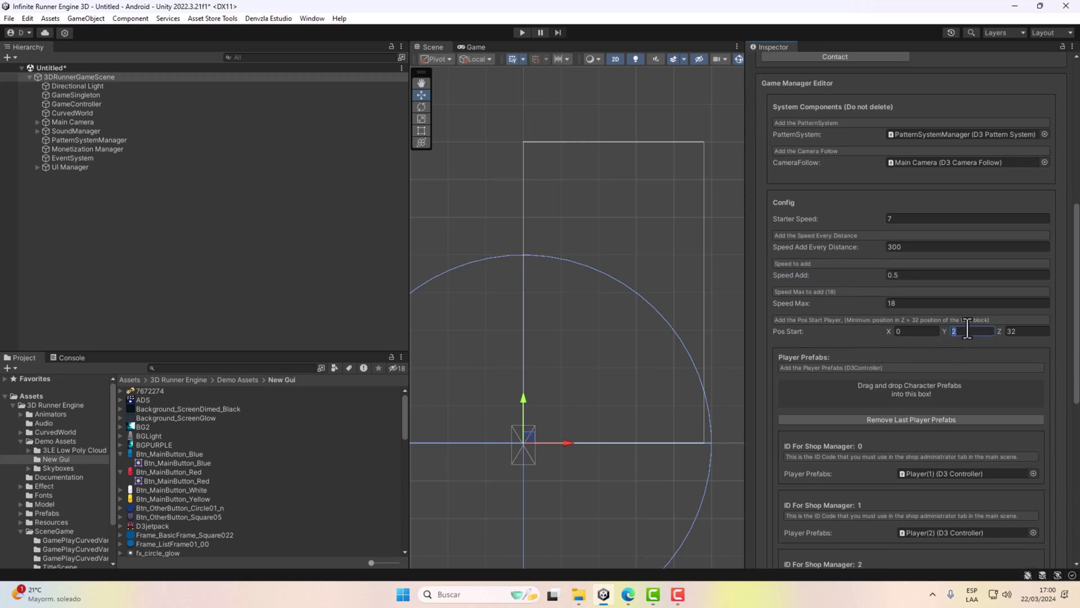
scroll(1058, 306, "down", 3)
scroll(1058, 306, "down", 6)
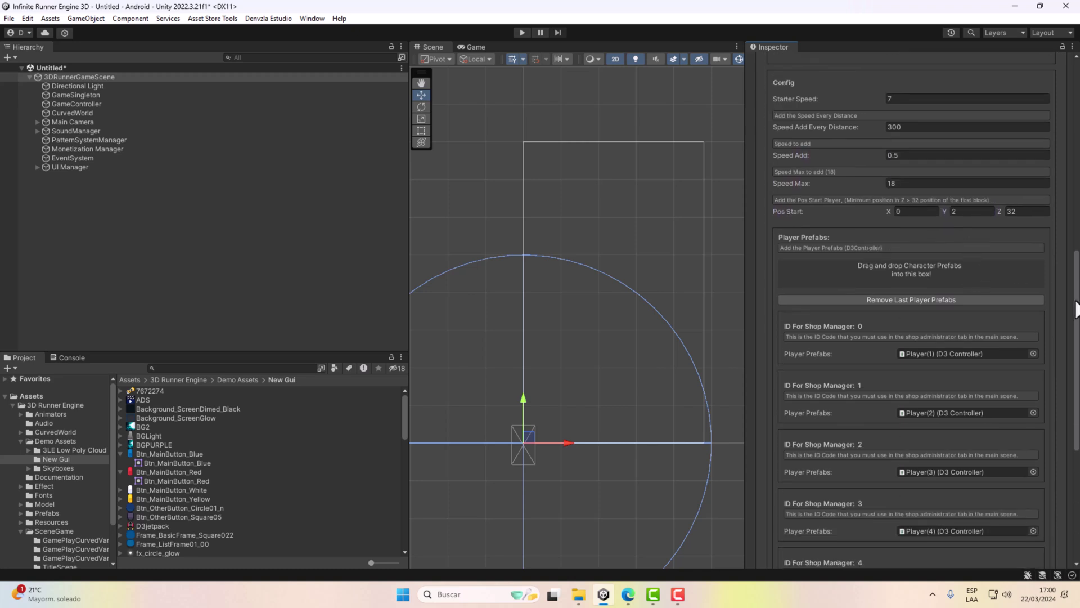
scroll(1018, 288, "down", 2)
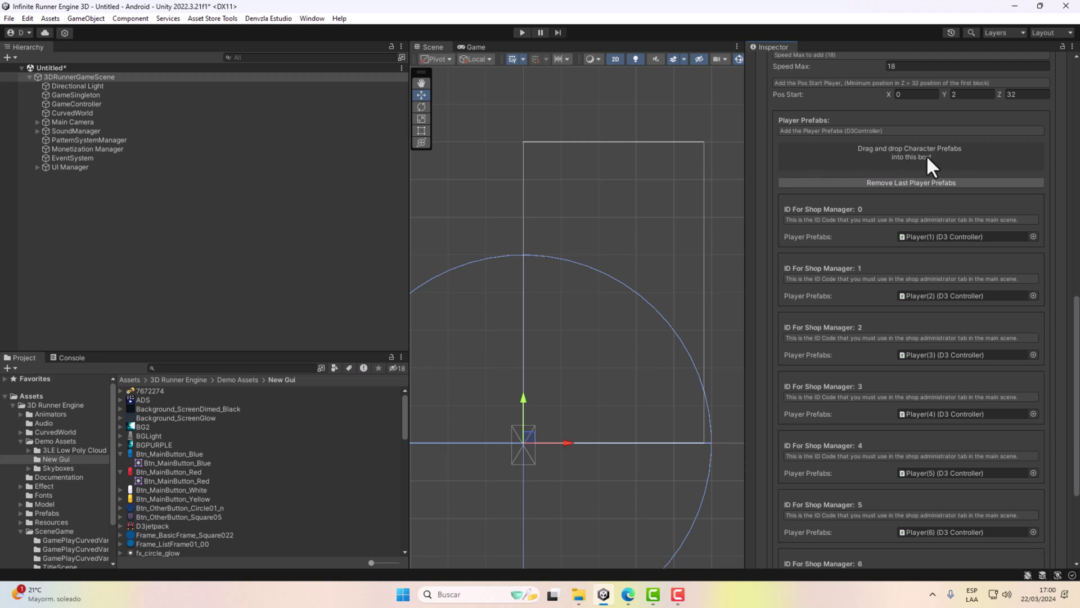
left_click_drag(1075, 363, 1076, 186)
- Review the Main Camera settings: angle 20, distance -3.5, height 2.5, 60 FPS
left_click(827, 182)
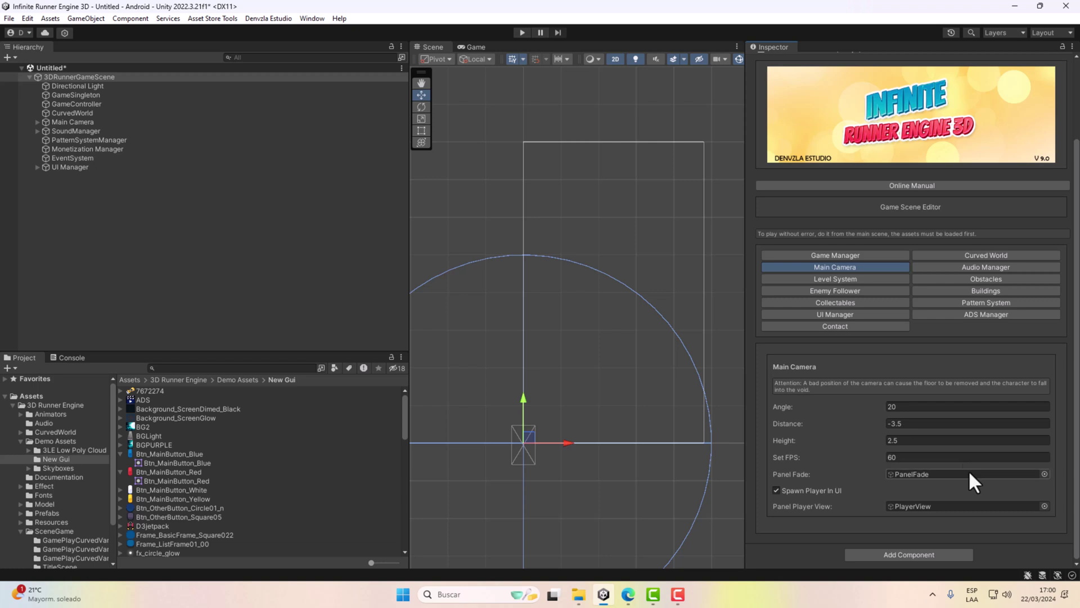
left_click(906, 408)
left_click(904, 423)
left_click(906, 440)
left_click(911, 457)
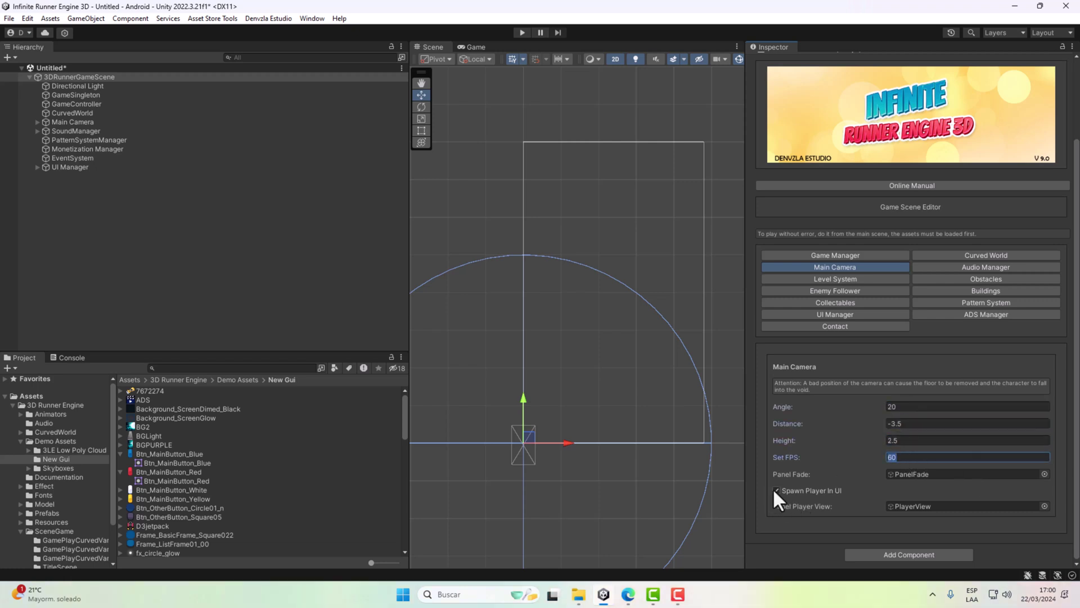
scroll(772, 493, "up", 1)
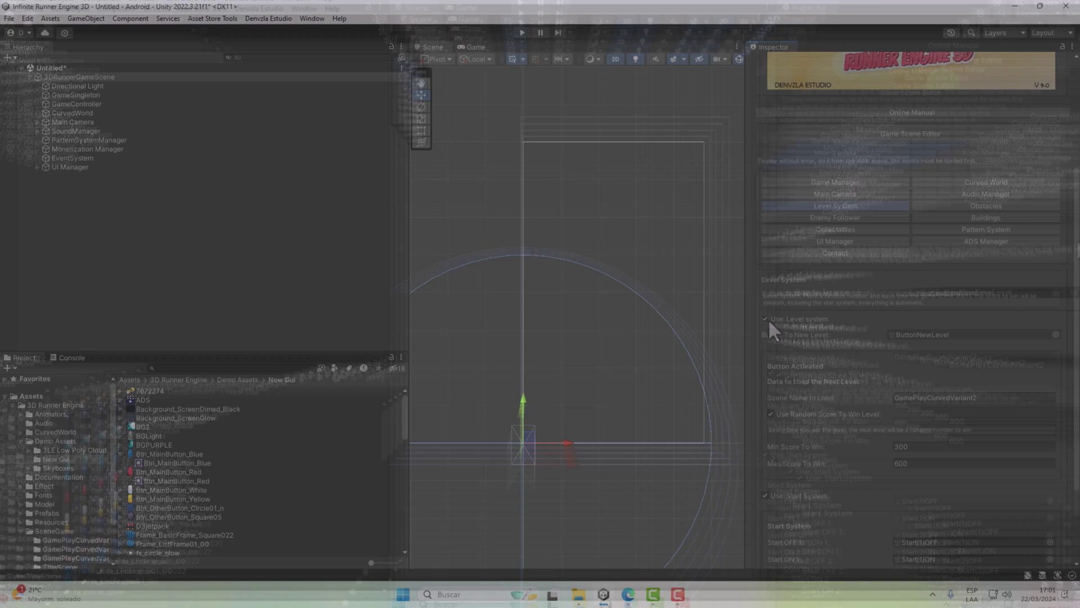
left_click(765, 318)
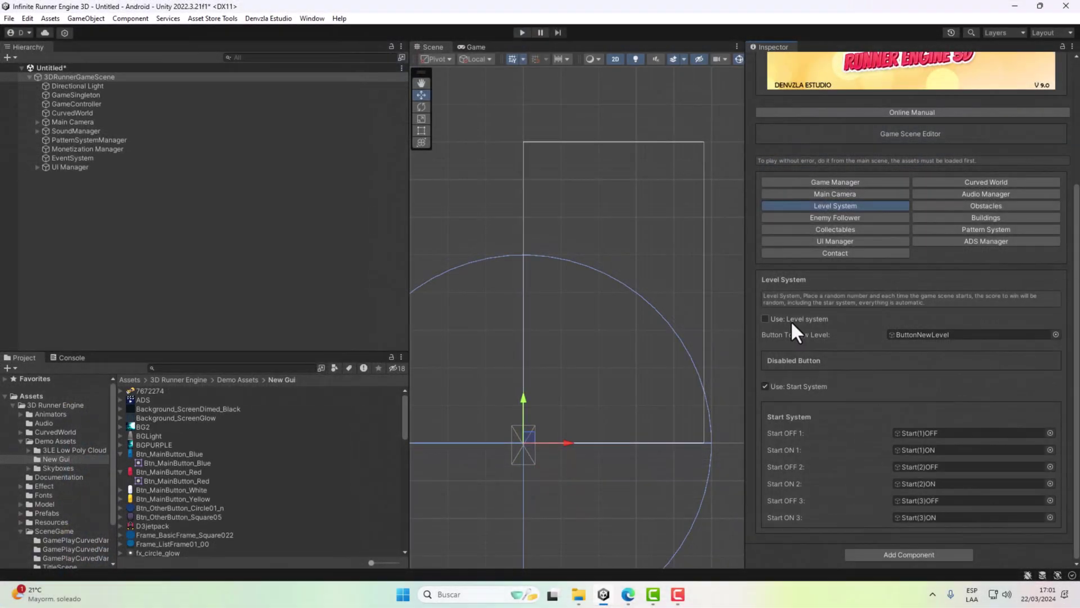
left_click(787, 318)
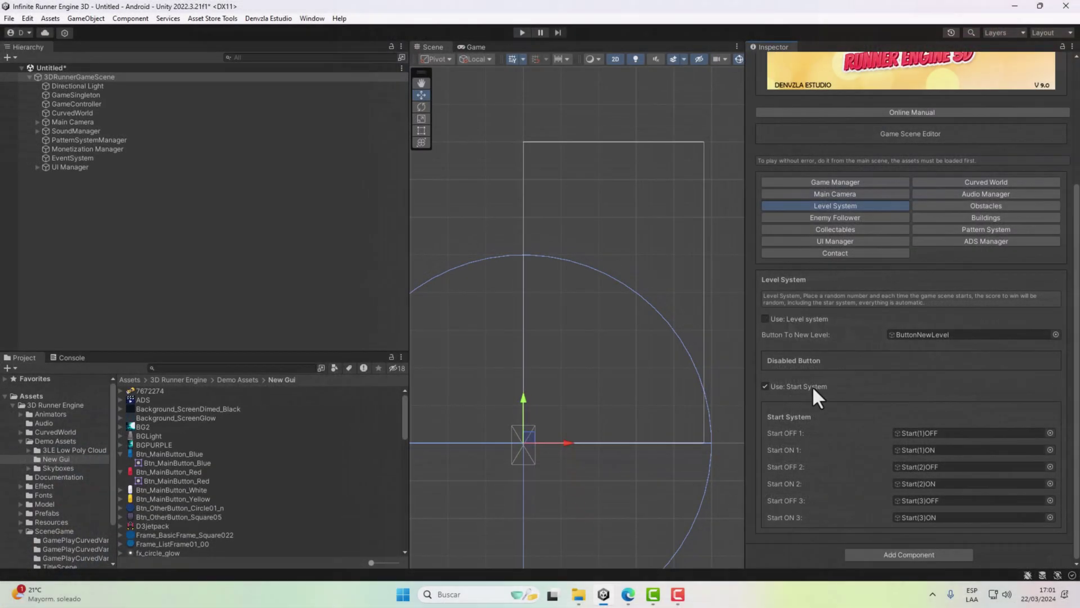
left_click(811, 386)
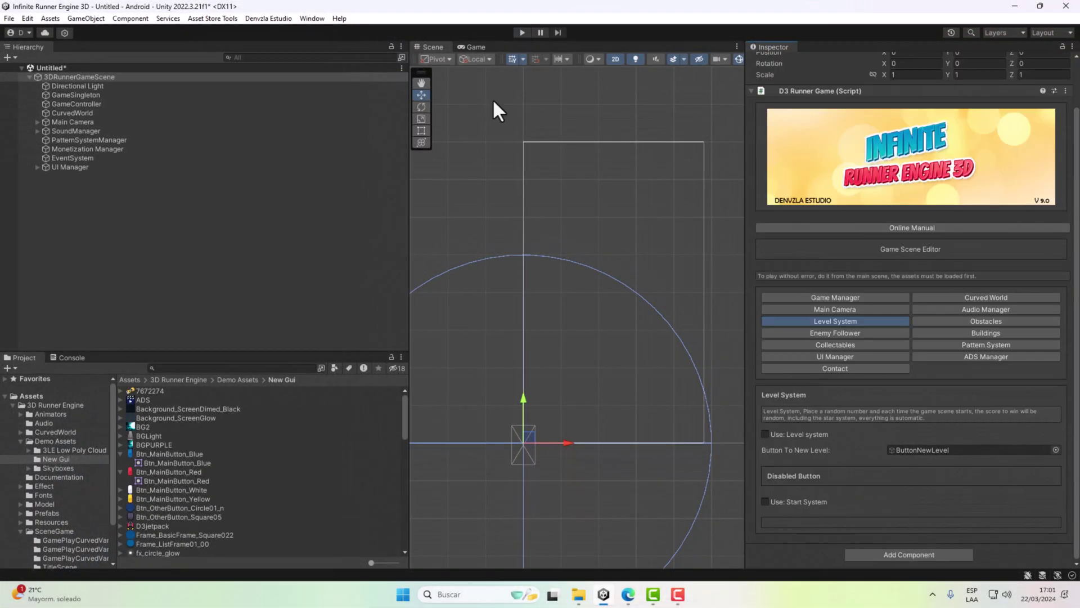
left_click(521, 33)
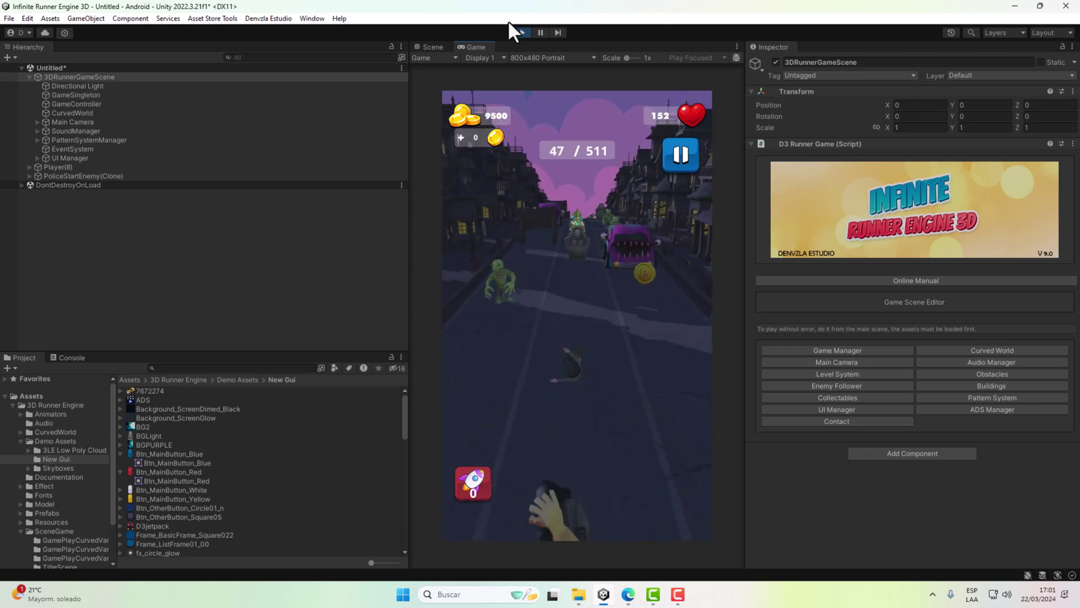
left_click(522, 32)
left_click(852, 374)
scroll(844, 394, "down", 2)
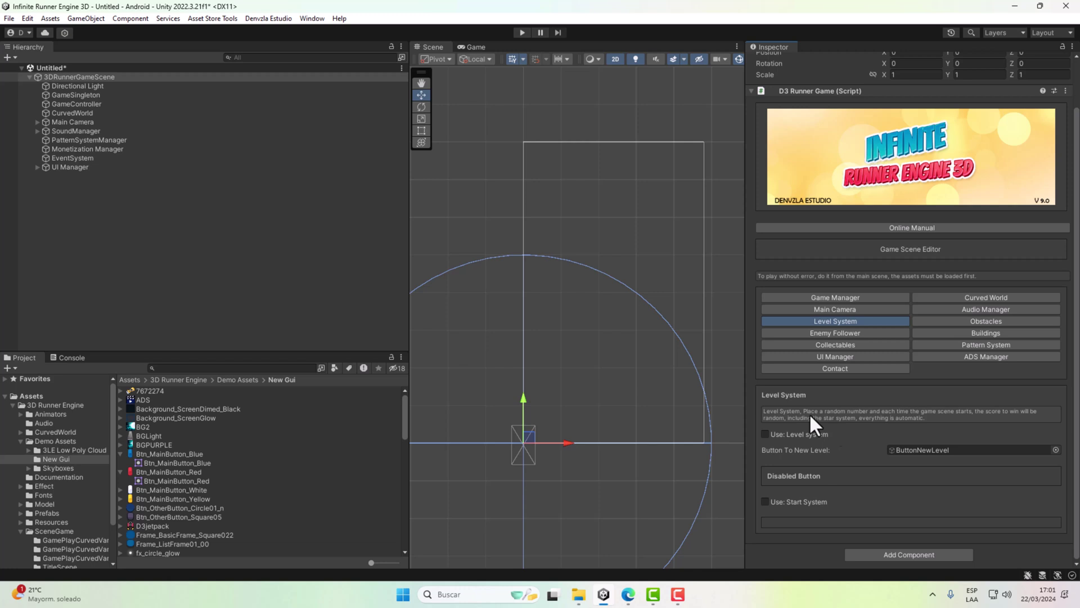
left_click(799, 475)
scroll(909, 415, "down", 2)
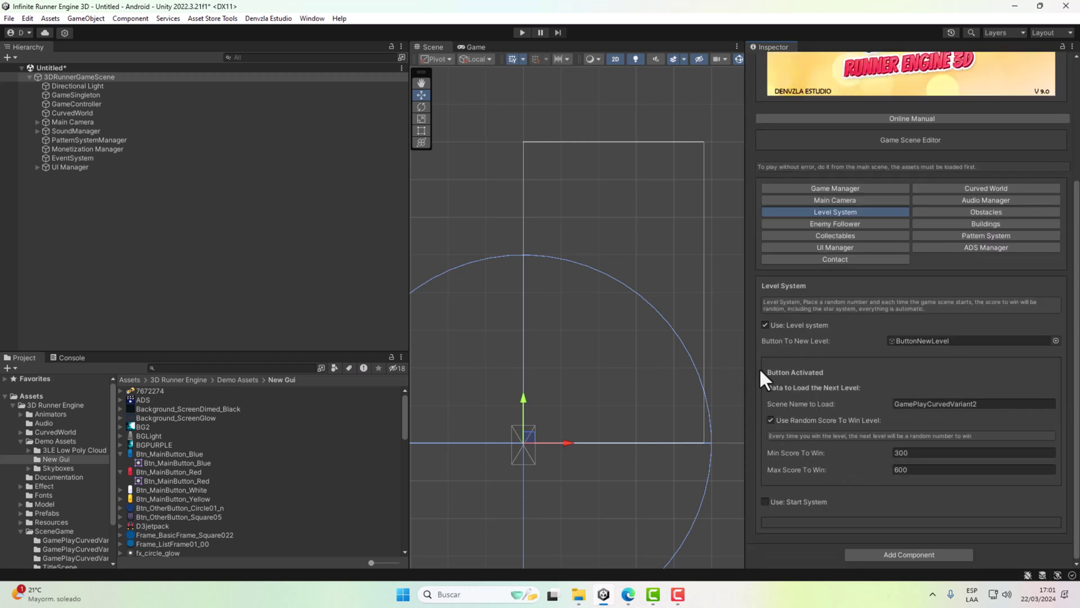
left_click(917, 404)
left_click_drag(983, 406, 895, 416)
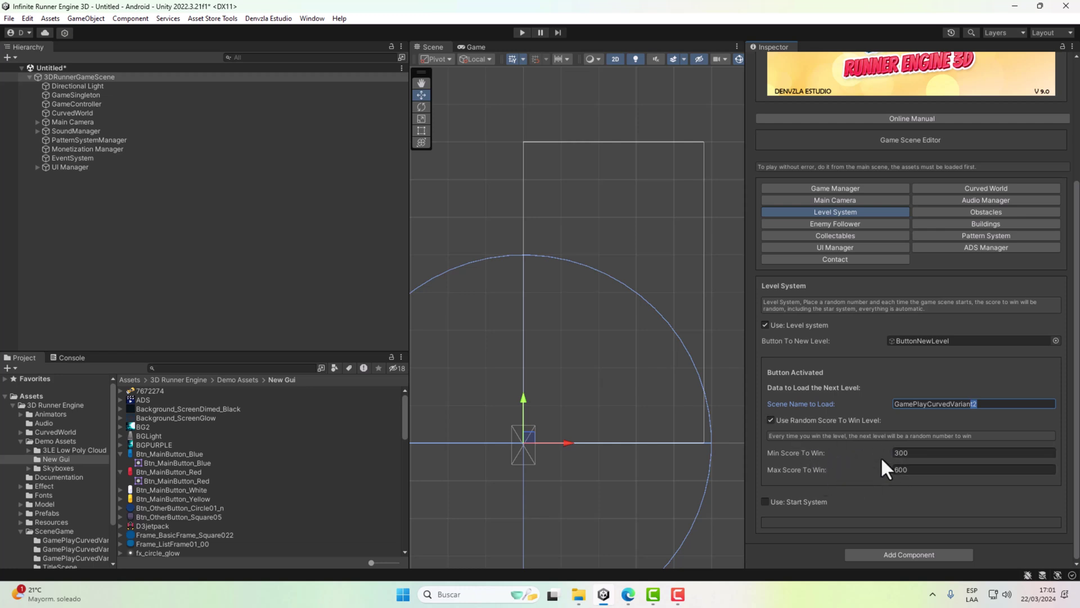
left_click(776, 502)
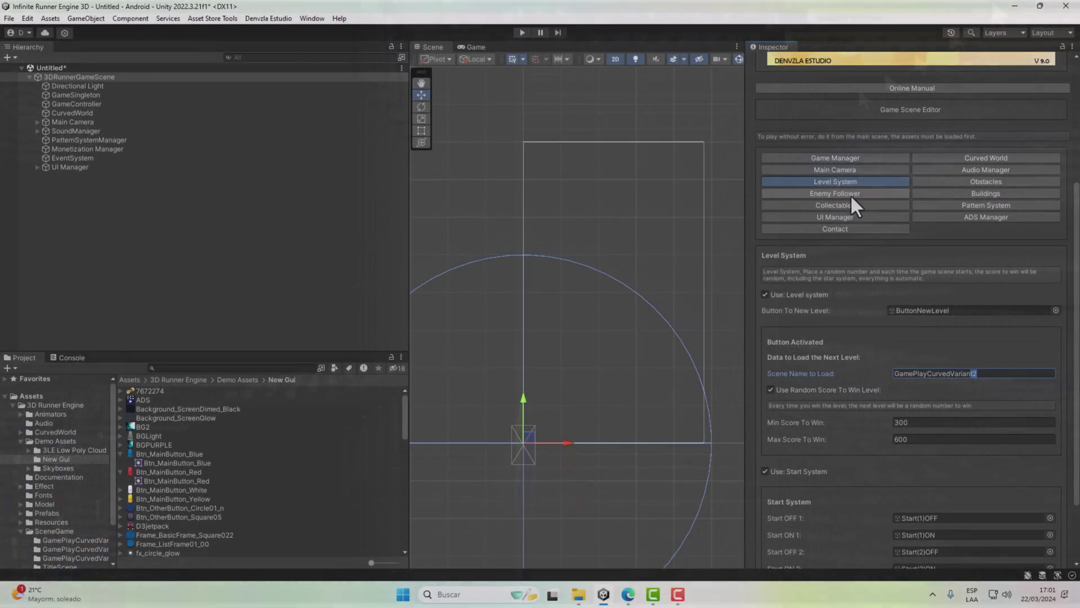
- Play-test the game with the Enemy Follower disabled, then stop
left_click(847, 194)
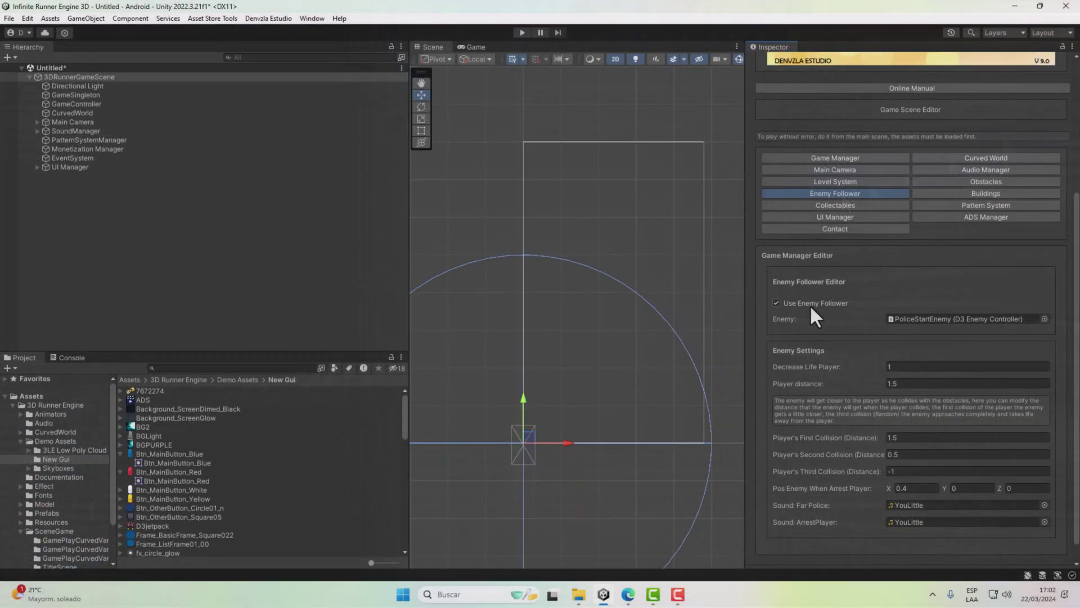
scroll(808, 315, "up", 5)
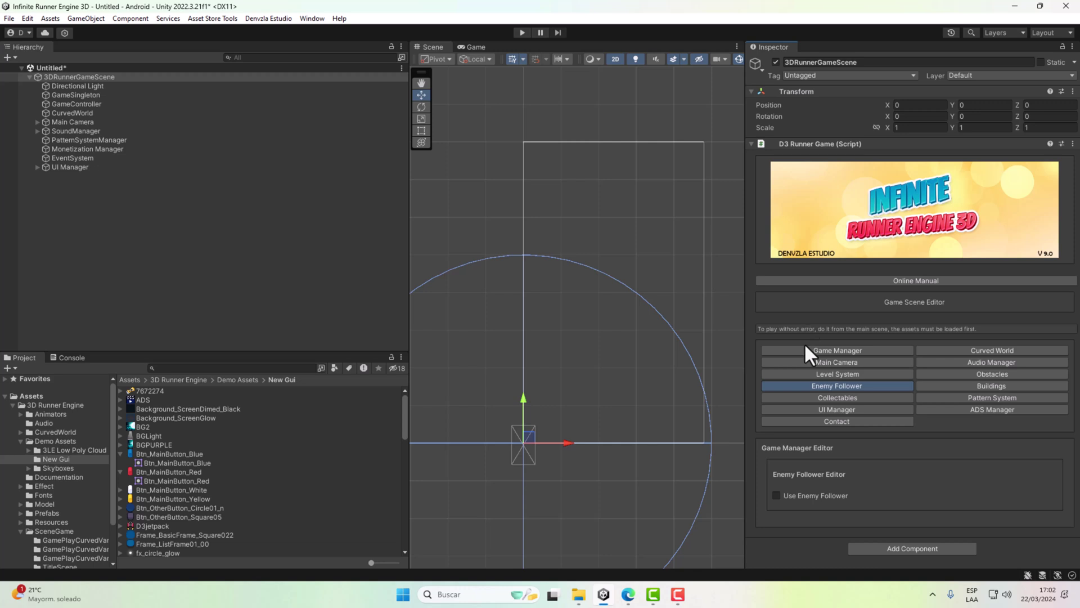
left_click(516, 32)
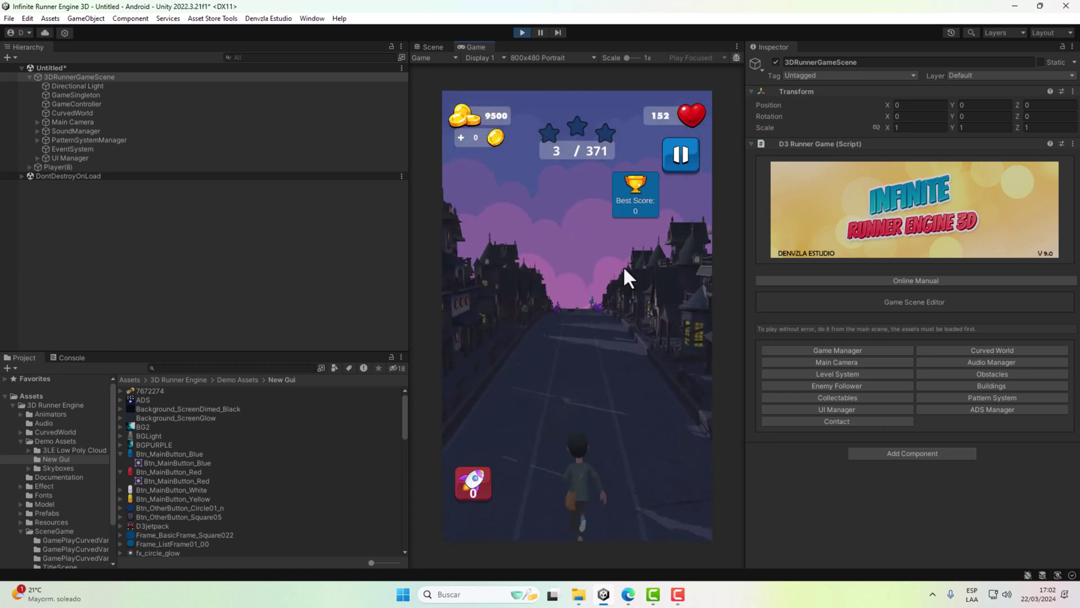
left_click(523, 33)
- Re-enable the Enemy Follower with PoliceStartEnemy and play-test again
left_click(819, 385)
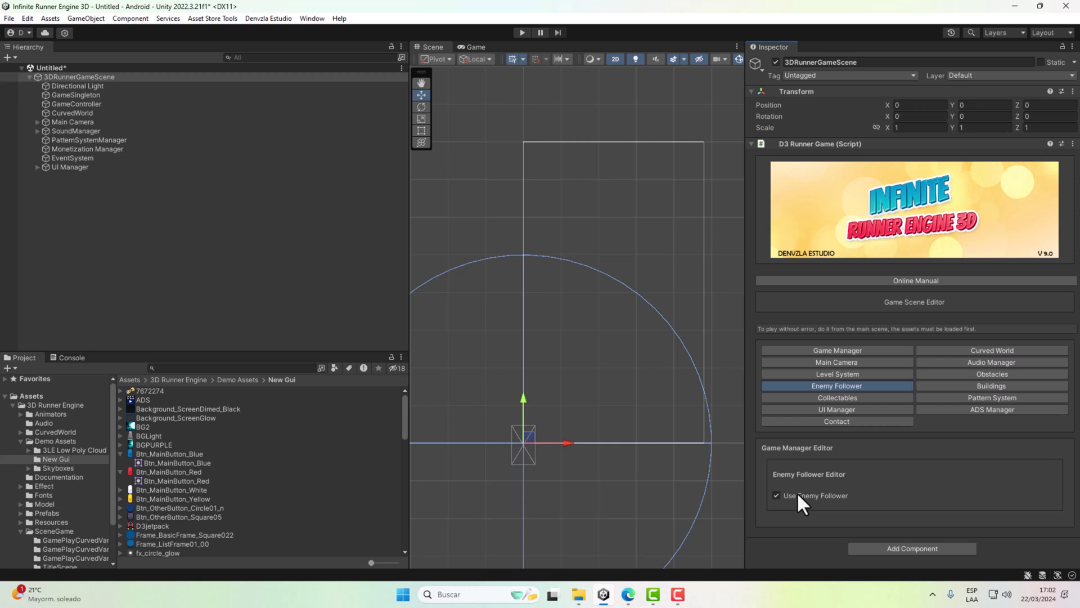
left_click(523, 33)
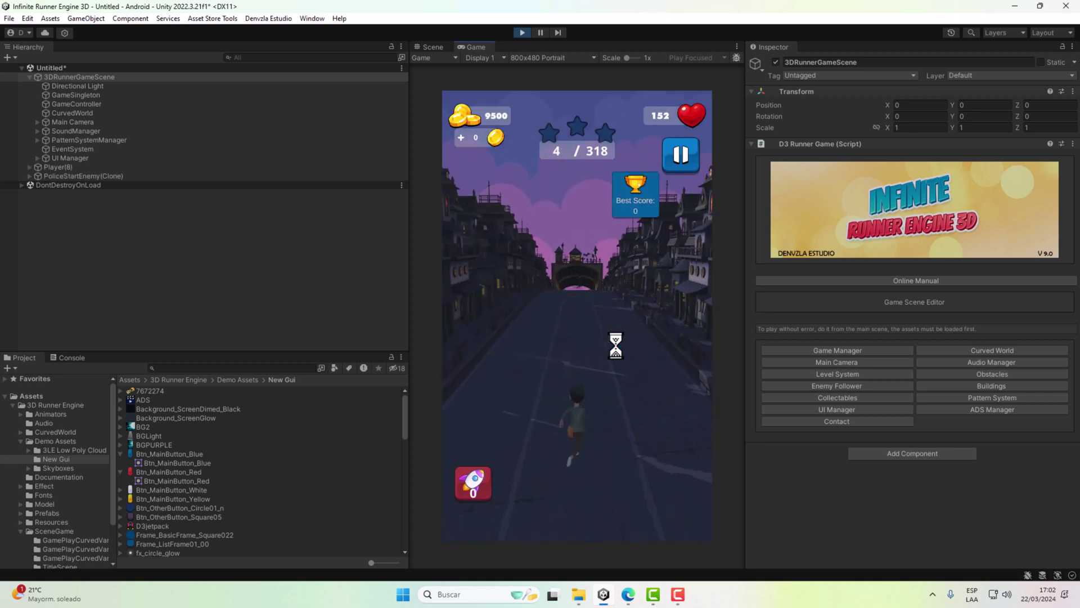
left_click(523, 32)
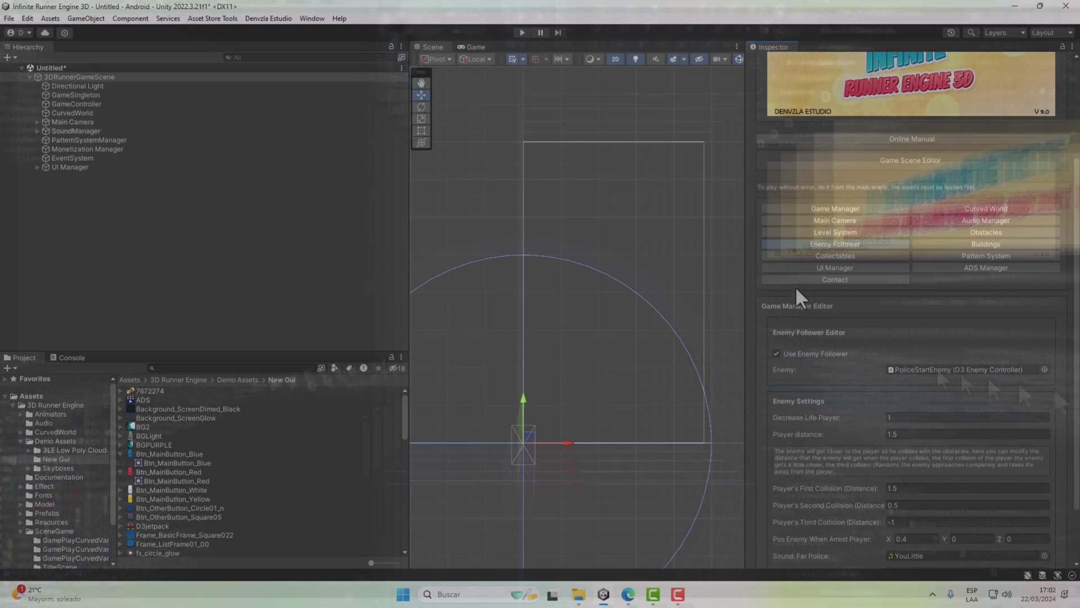
- Generate a Coin collectable and inspect it: Score Add 1, CoinCollectFlash, trigger box collider
left_click(837, 256)
scroll(1072, 301, "down", 3)
scroll(1068, 302, "down", 3)
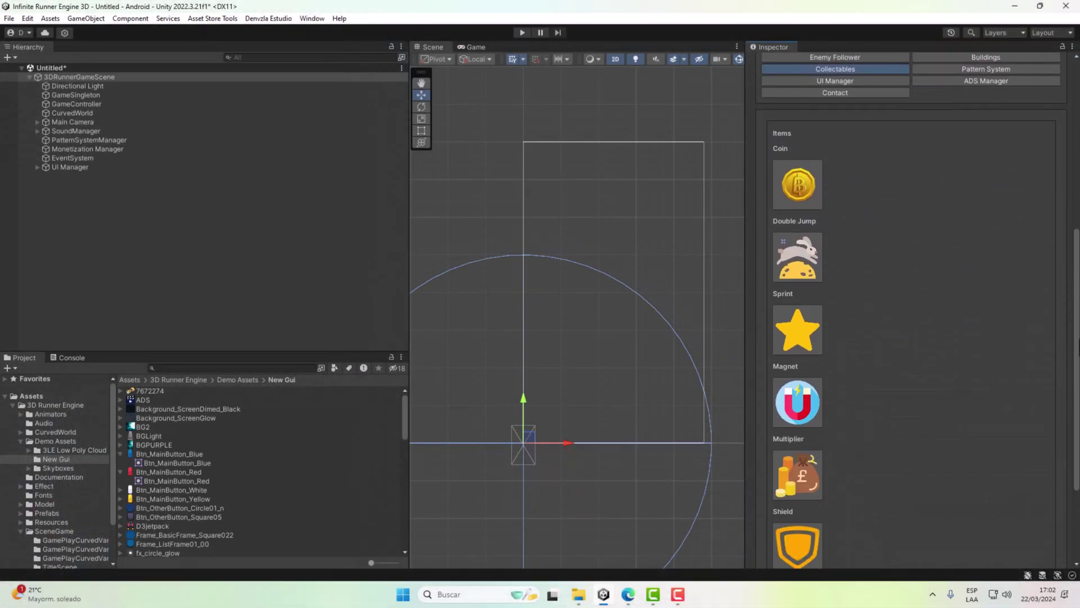
left_click(804, 182)
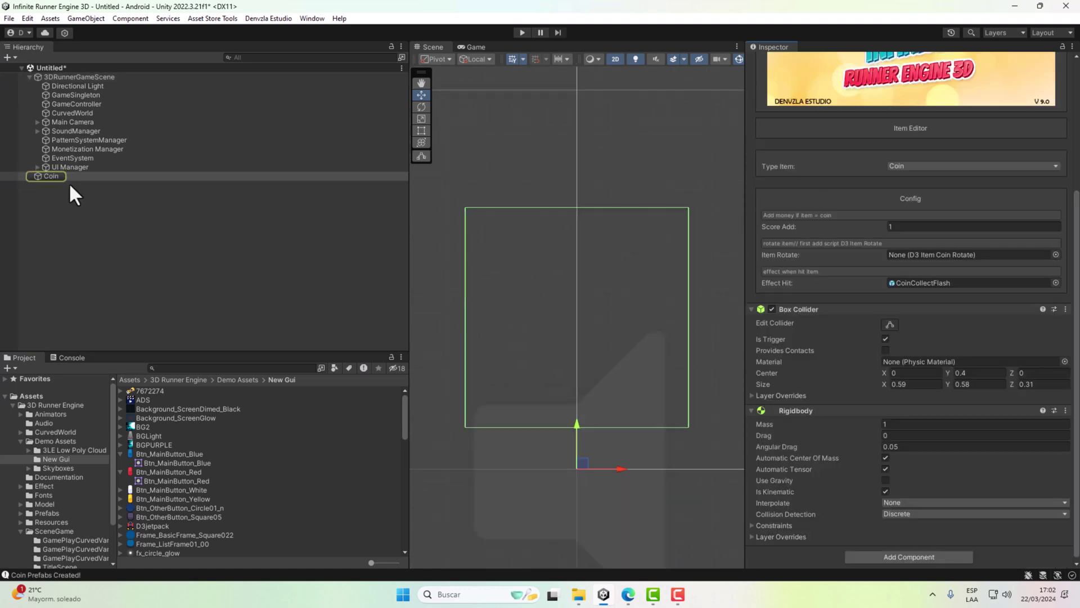
left_click(50, 177)
scroll(882, 344, "down", 4)
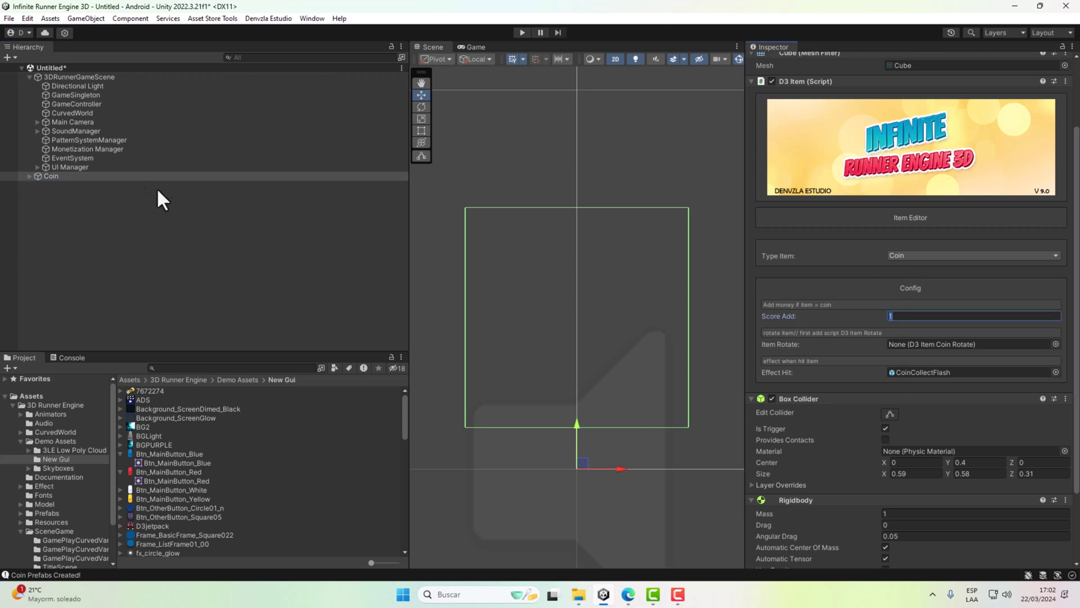
left_click(51, 185)
left_click(50, 177)
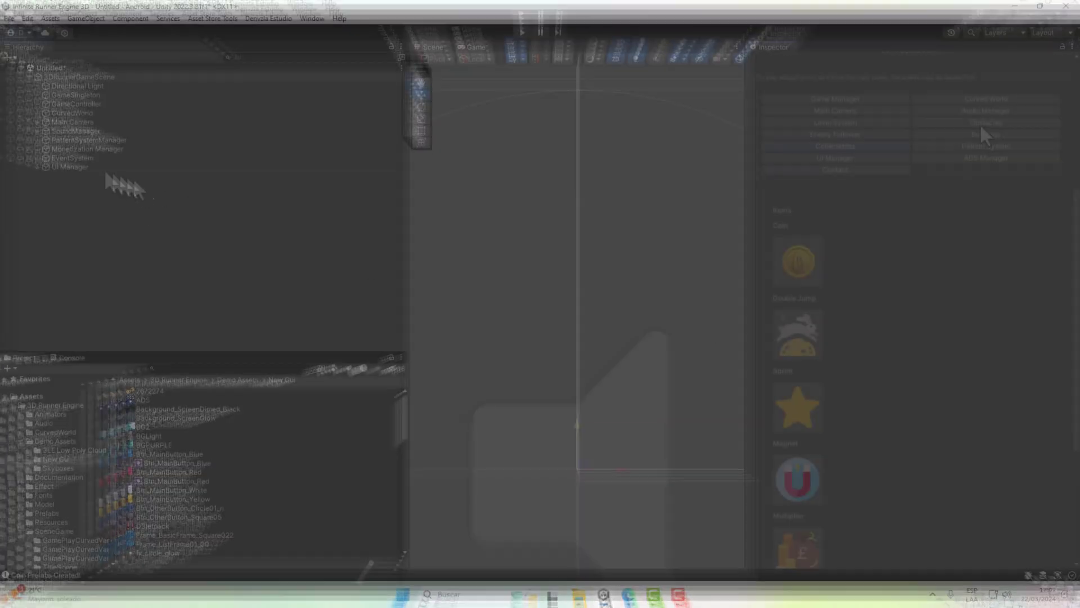
- In Play mode, set Curved World Curvature Y to 0 so the track stops bending
left_click(950, 97)
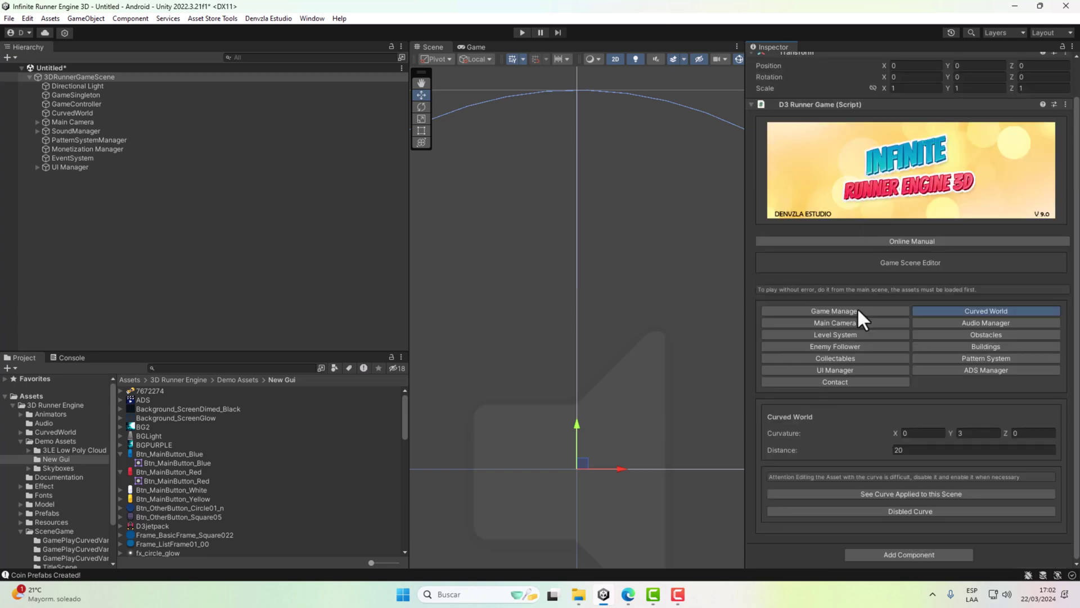
left_click(523, 33)
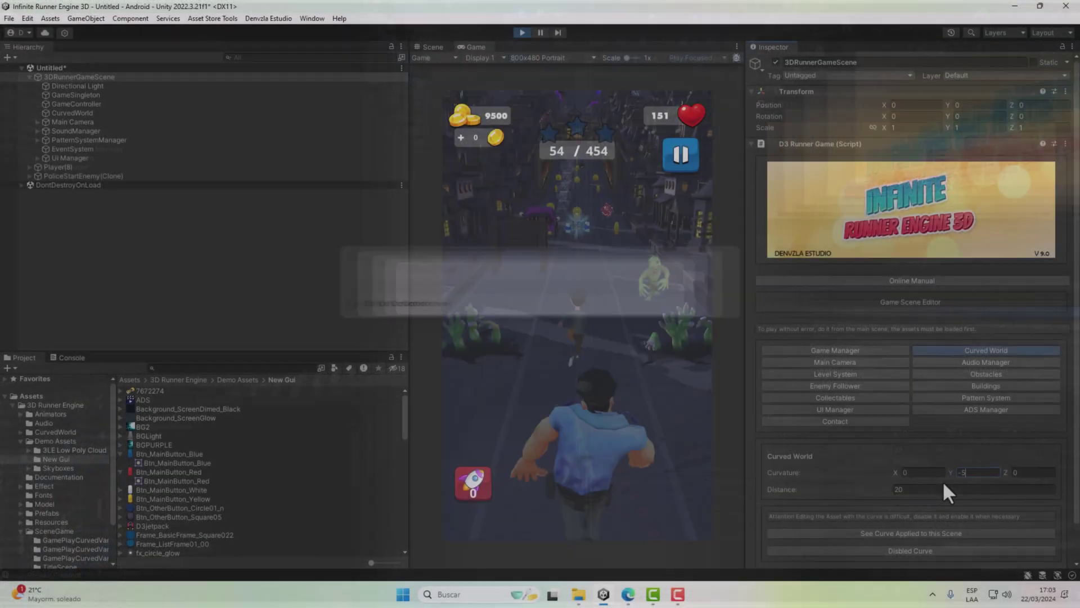
type("0")
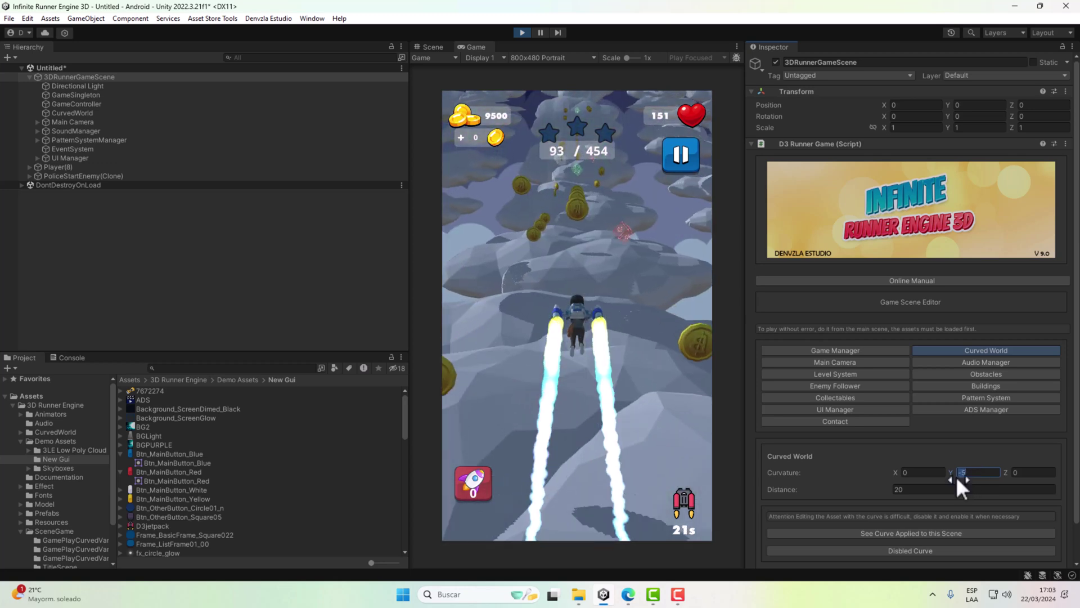
type("01")
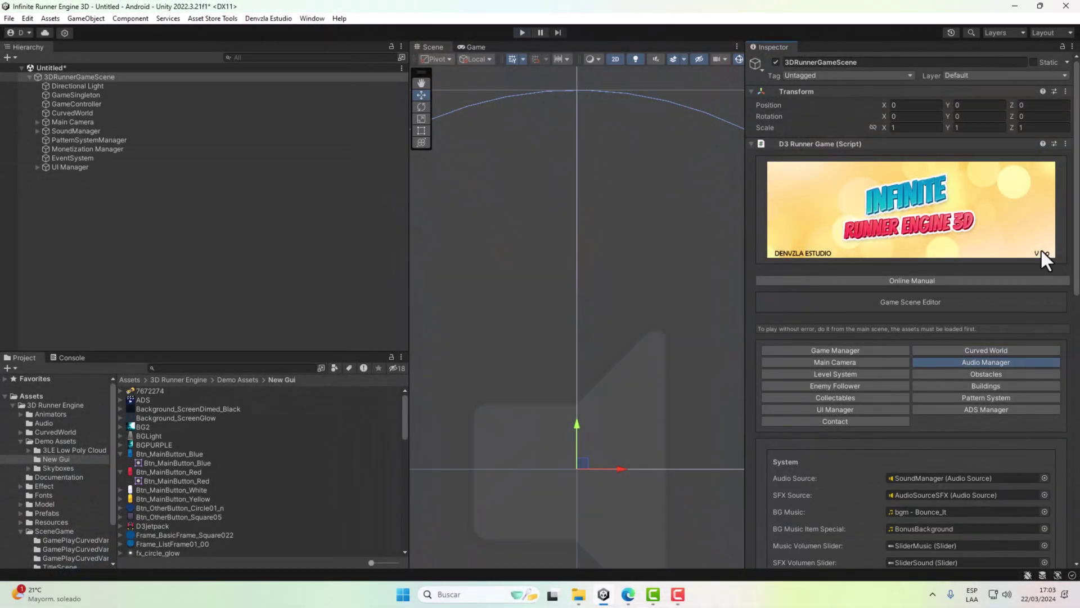
- Review the Audio Manager's coin, slide and hit clips, then scroll to the obstacle types
left_click_drag(1077, 240, 1078, 473)
left_click(901, 163)
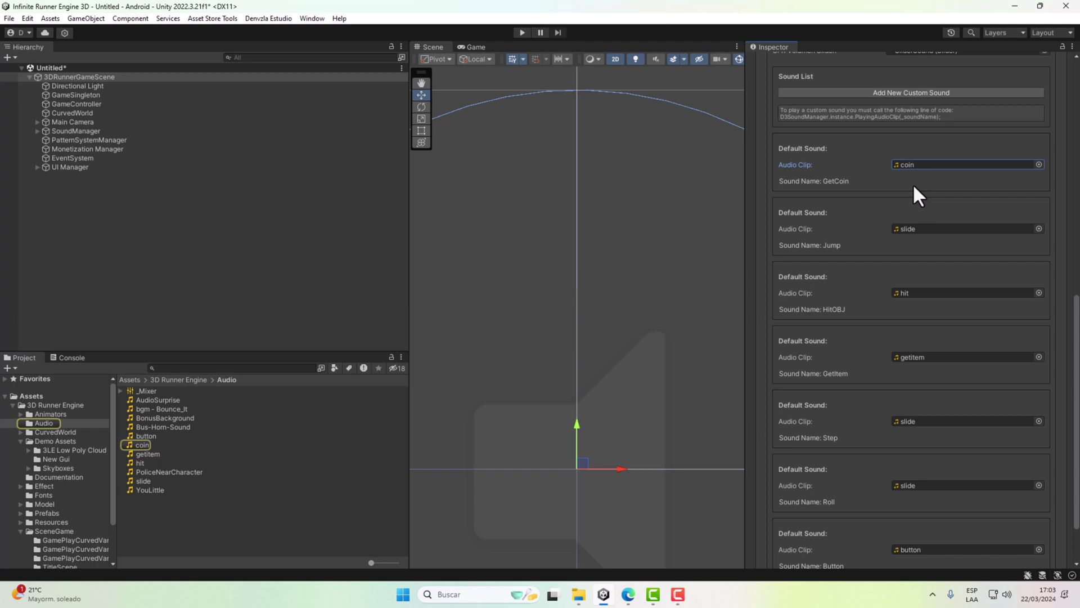
left_click(899, 227)
left_click(904, 292)
scroll(911, 309, "down", 3)
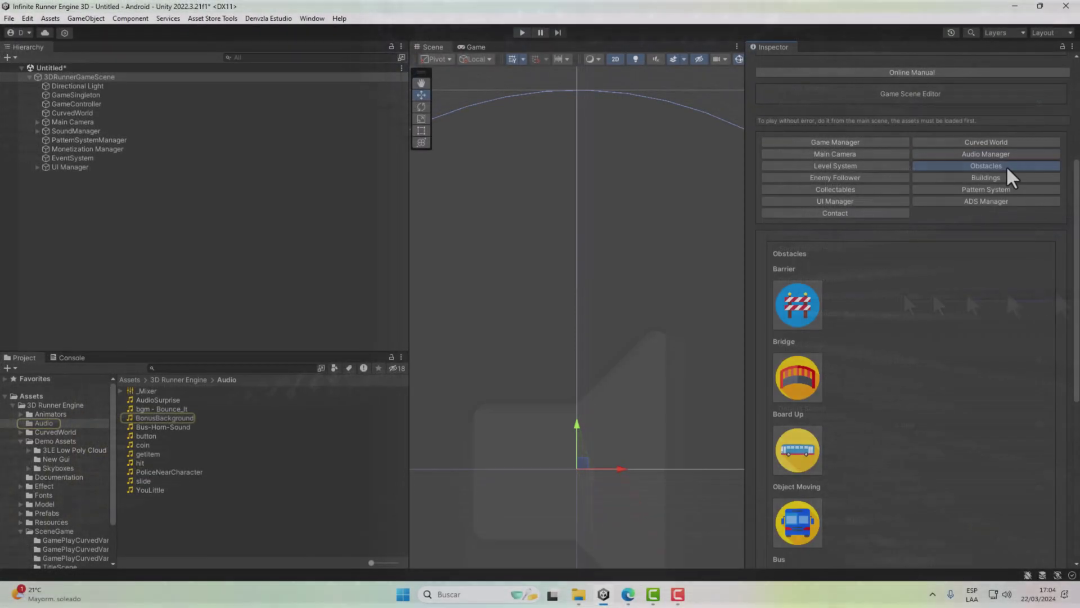
scroll(810, 308, "down", 3)
scroll(815, 220, "down", 3)
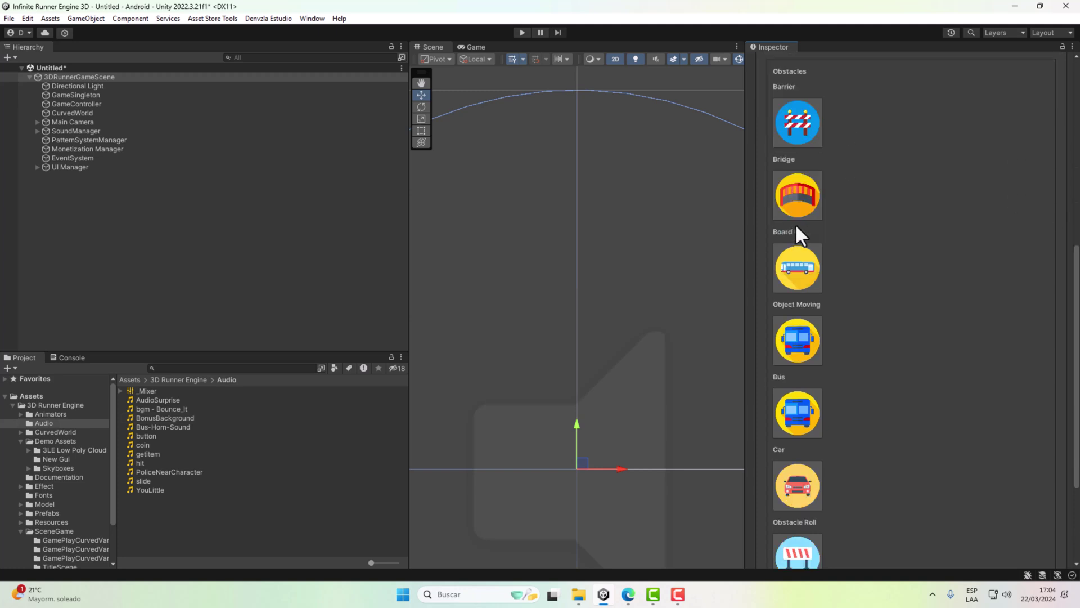
scroll(804, 310, "down", 4)
scroll(787, 383, "up", 10)
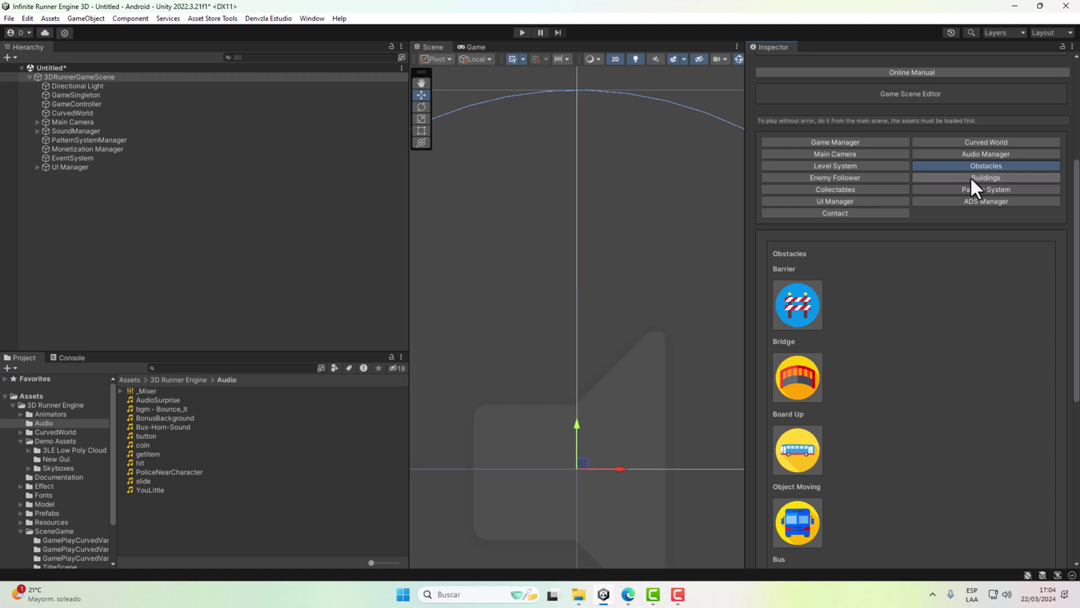
- Generate the House Variant building prefabs from the Buildings section
left_click(970, 176)
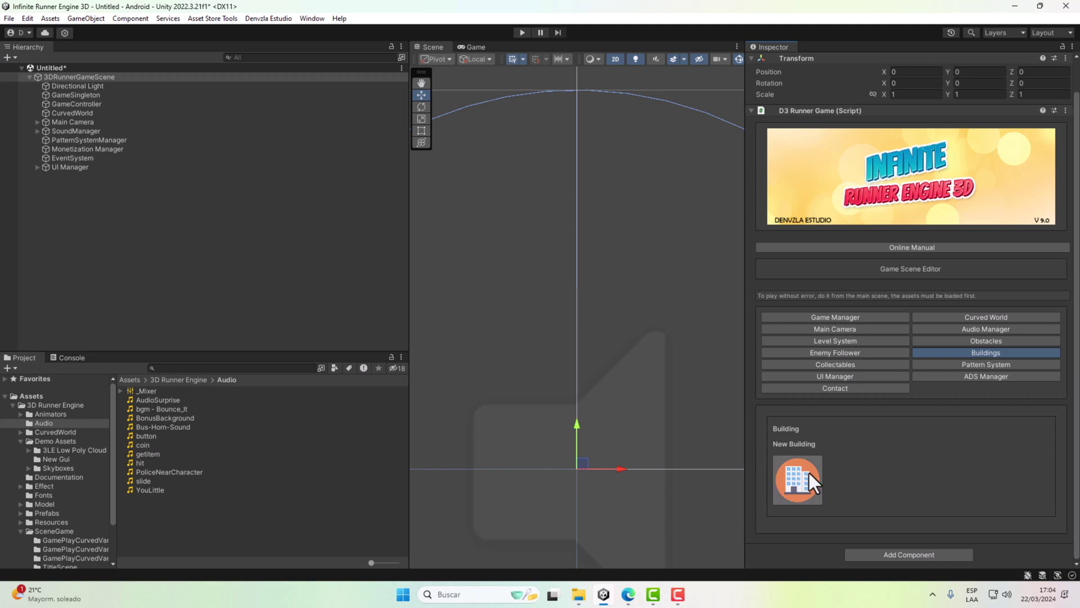
left_click(794, 484)
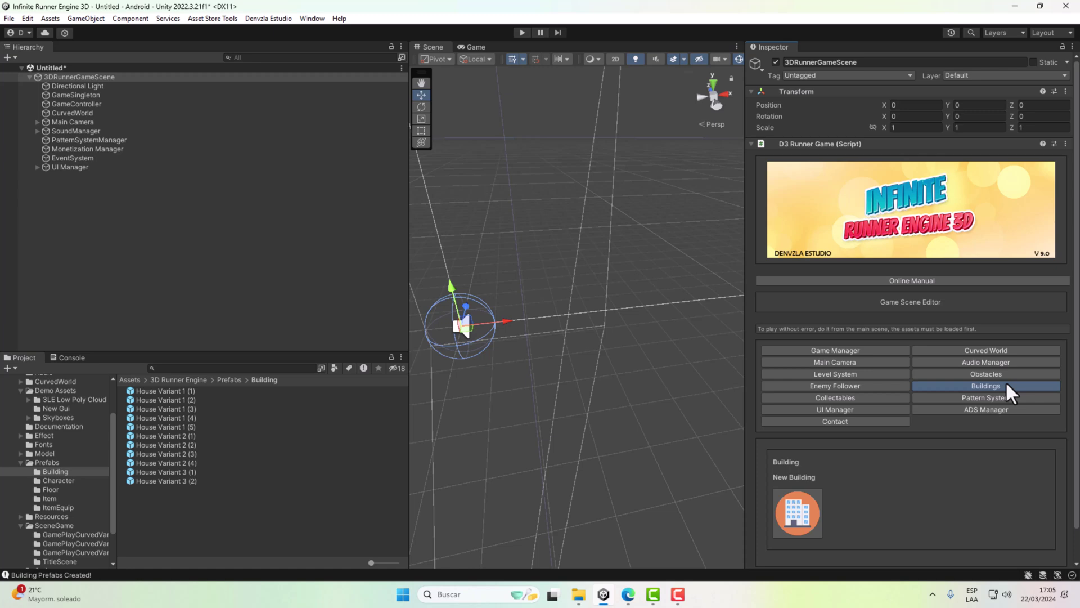
scroll(1004, 381, "down", 3)
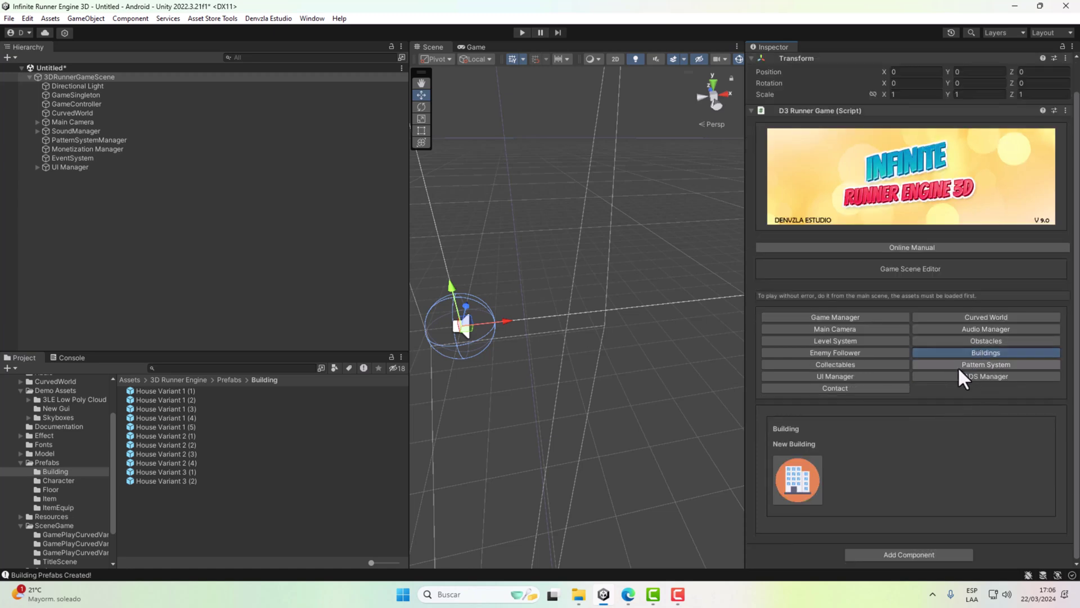
- Browse the Default Pattern System's building and item lists and open its distribution pattern editor
left_click(988, 366)
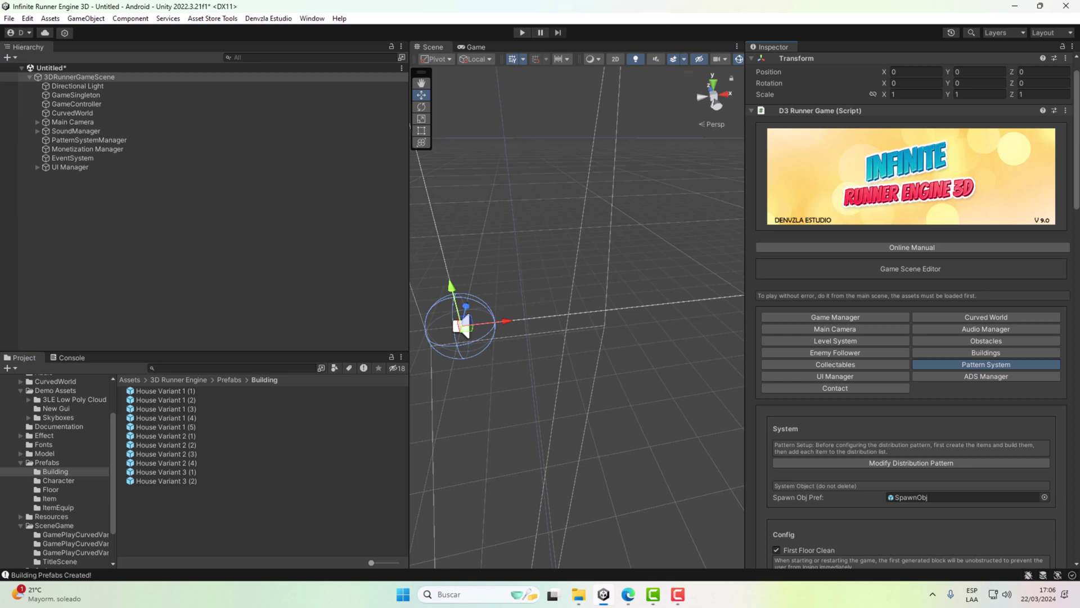
left_click_drag(1078, 152, 1044, 296)
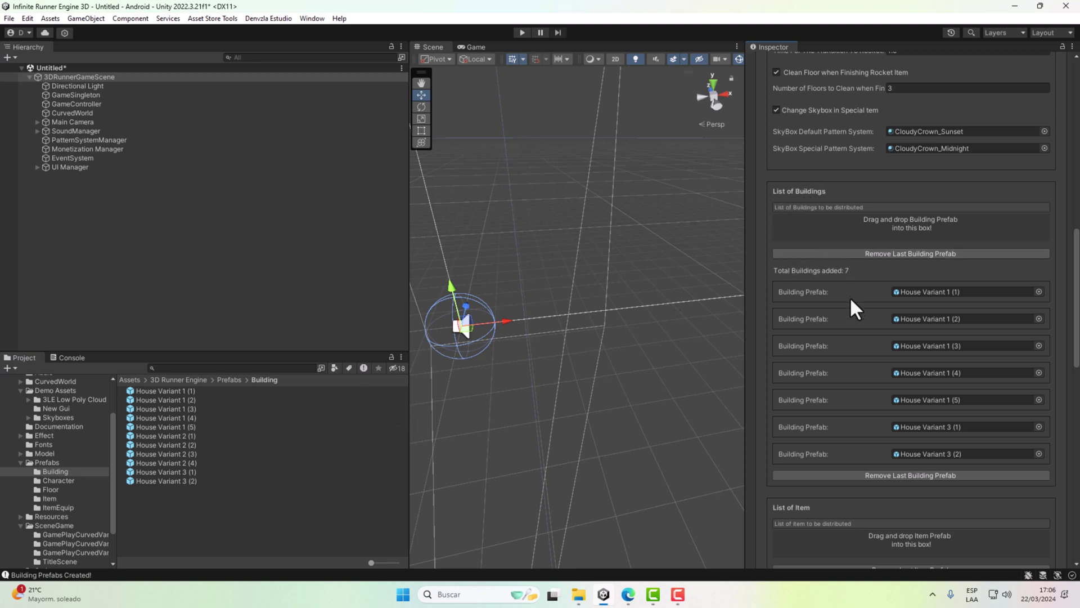
scroll(859, 437, "down", 3)
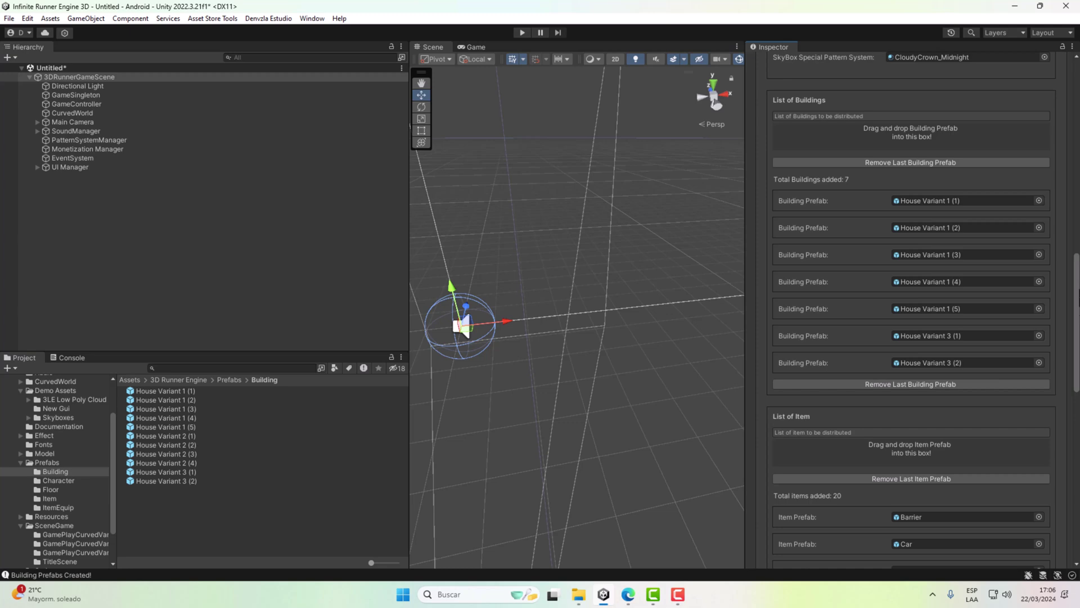
left_click_drag(1075, 291, 1075, 340)
scroll(1013, 320, "down", 3)
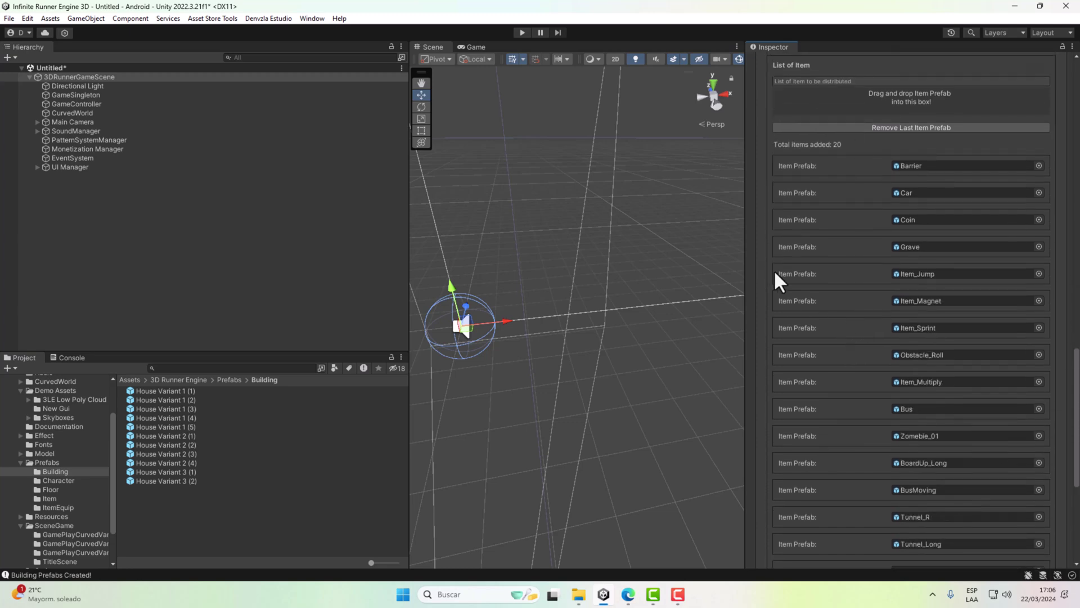
scroll(872, 265, "down", 5)
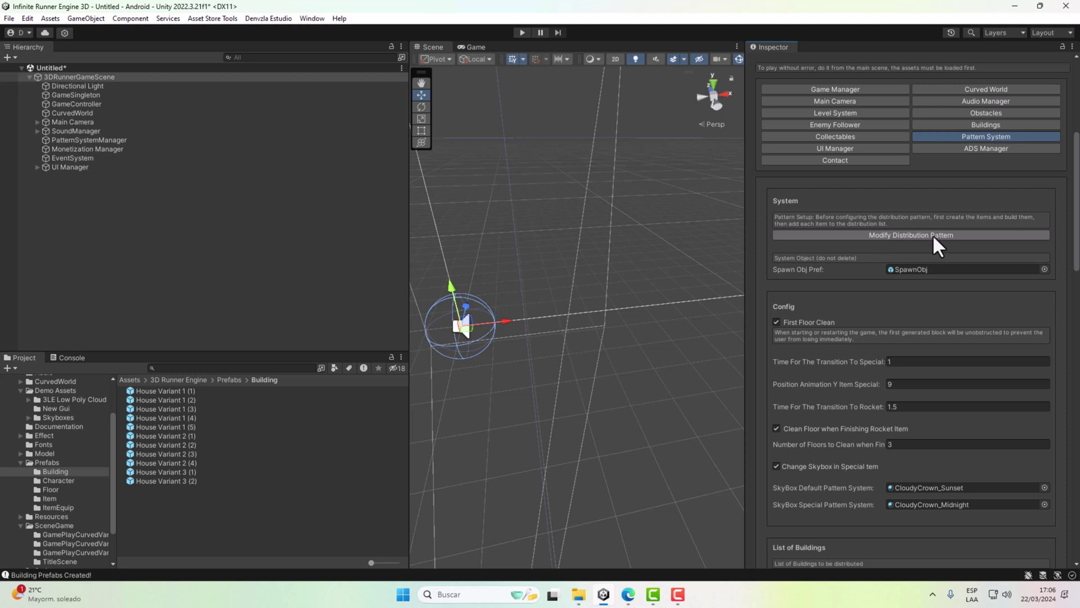
left_click(933, 234)
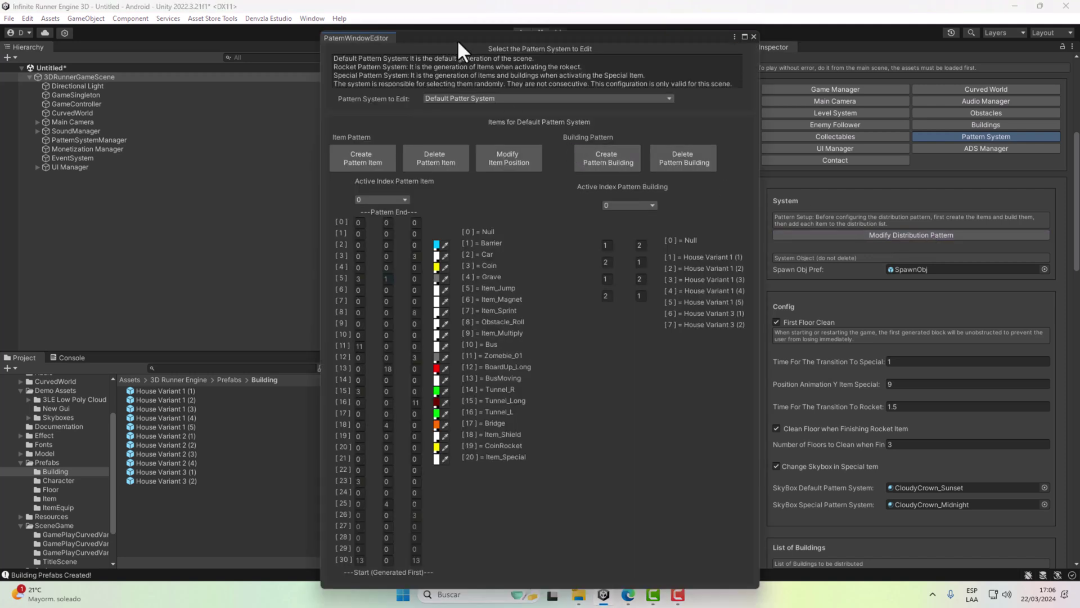
- Set item pattern row 5 to 1, keep building pattern index 0, and close the editor
left_click_drag(453, 39, 576, 24)
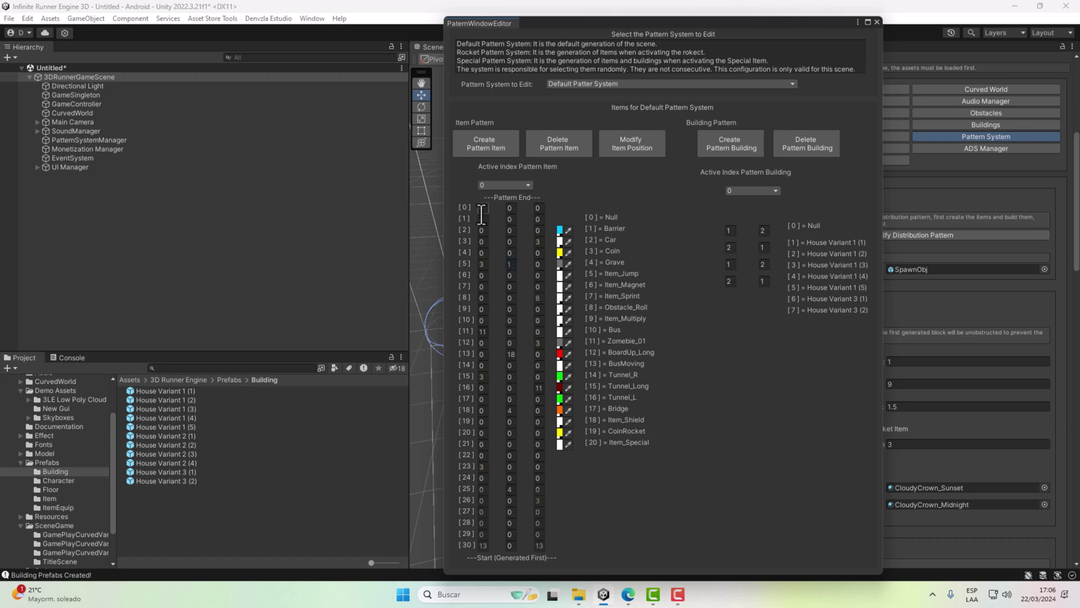
left_click(509, 271)
type("1")
left_click(774, 191)
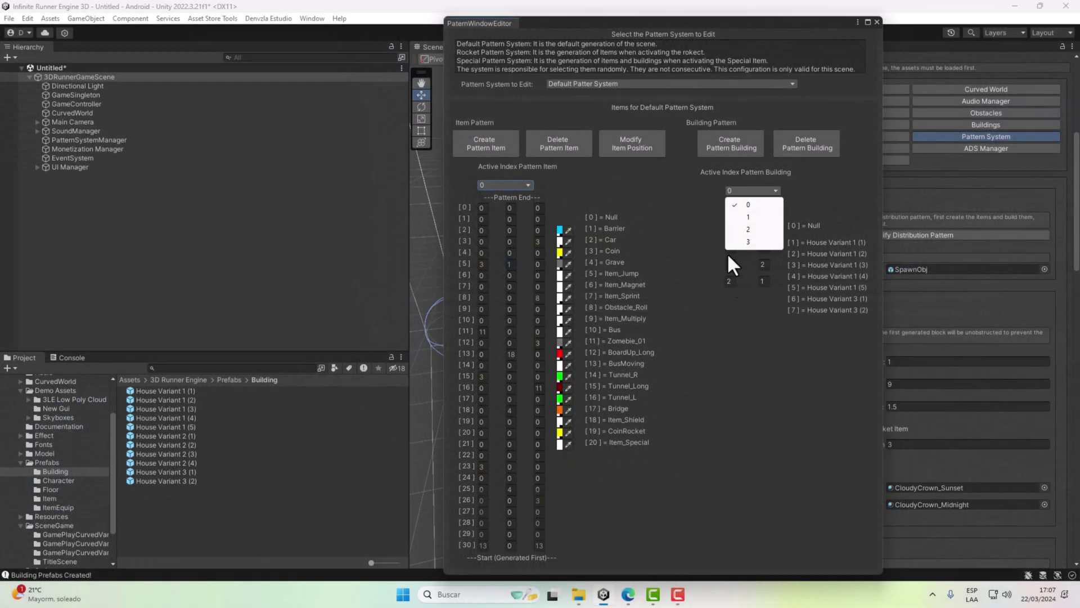
left_click(752, 343)
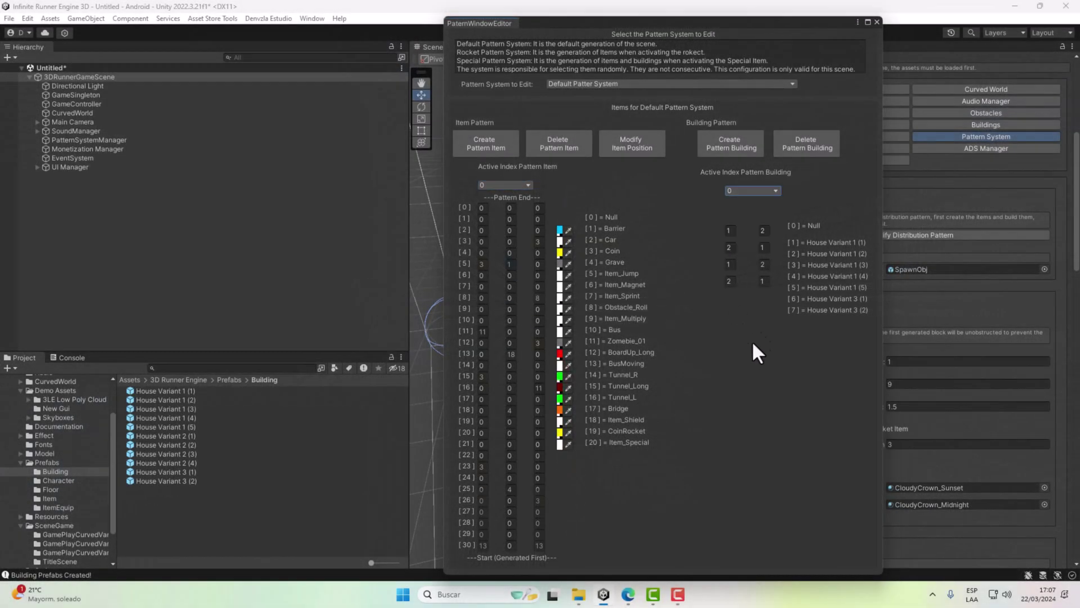
left_click(877, 21)
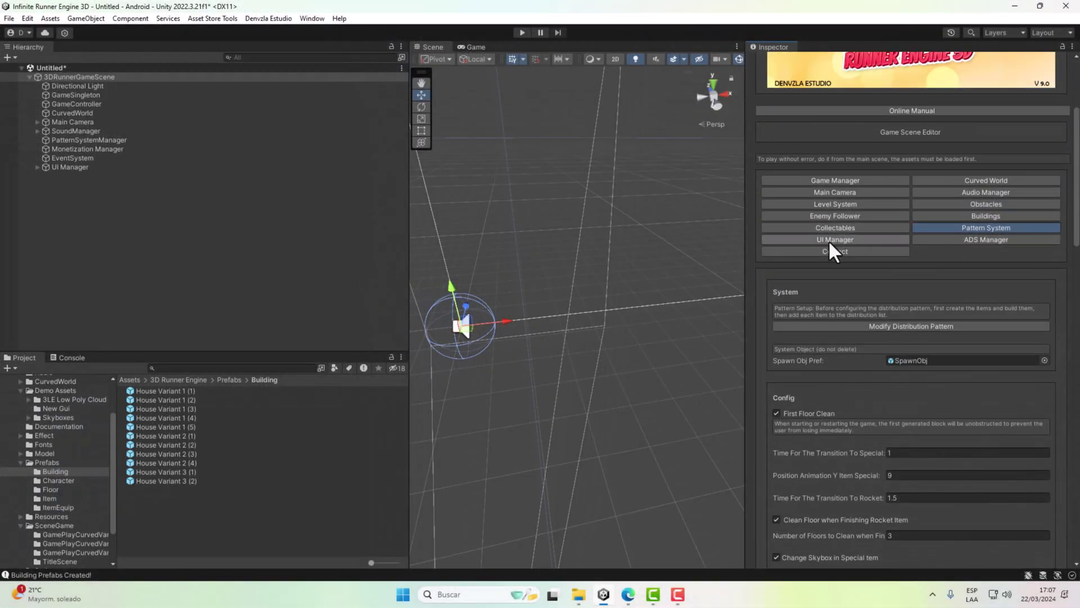
- Show the UI Manager settings on the InGame Window and frame the UI Manager object
left_click(828, 240)
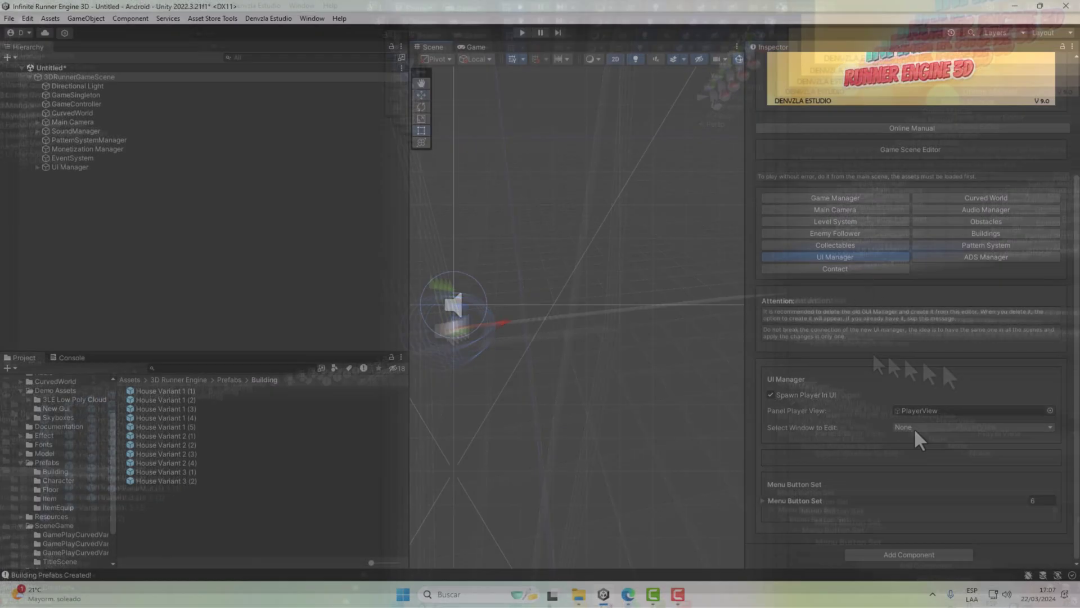
left_click(916, 428)
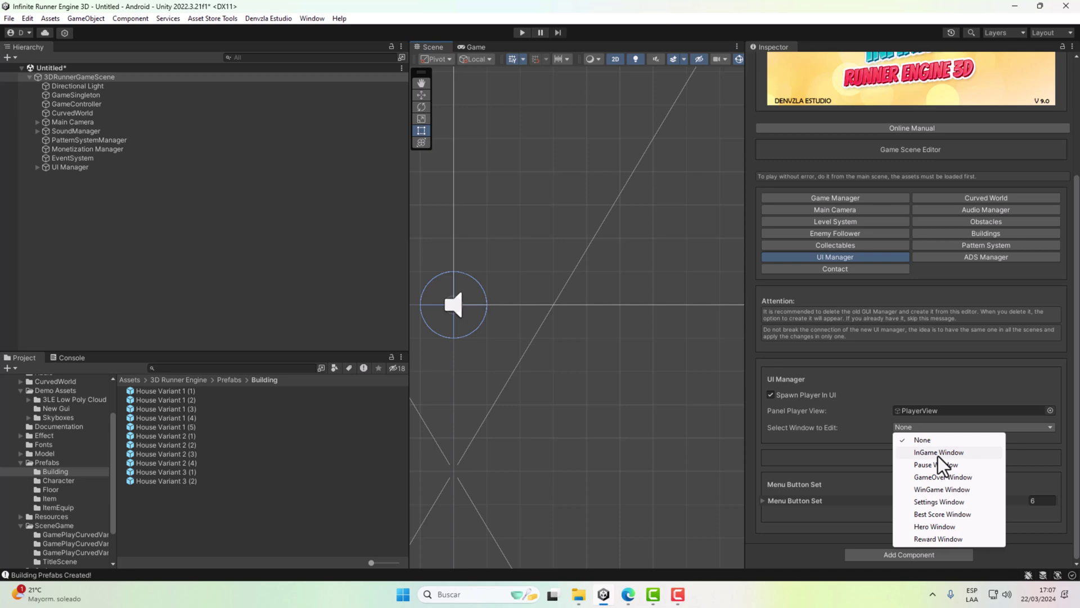
left_click(938, 455)
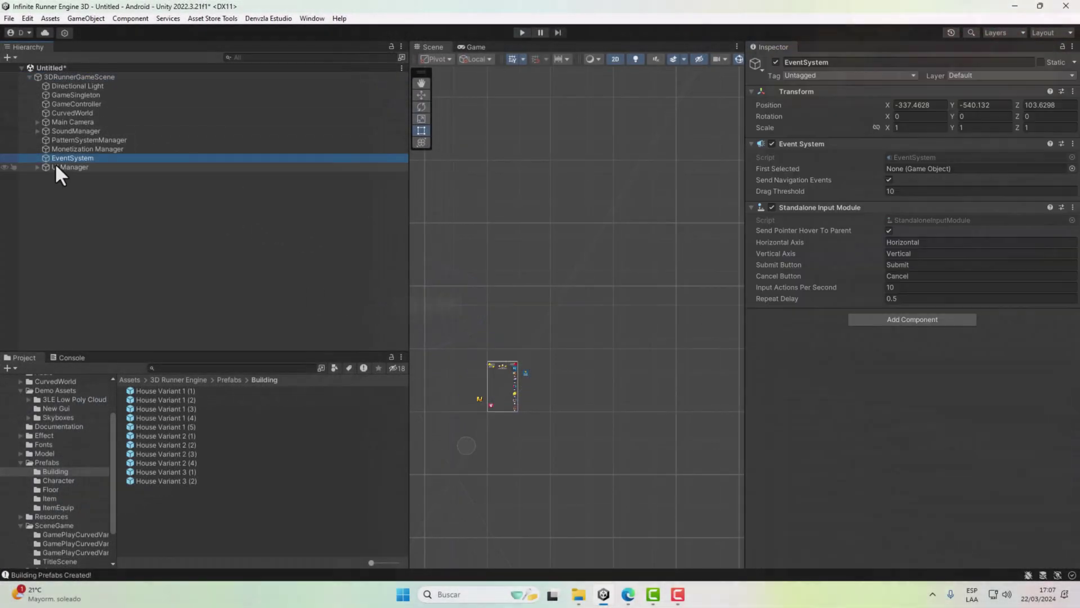
double_click(55, 166)
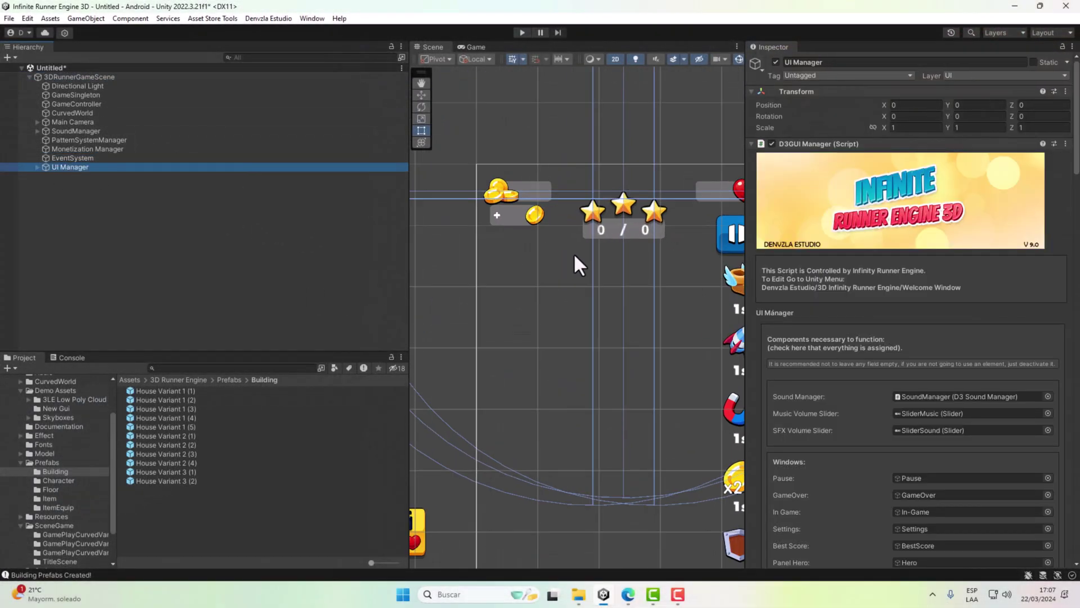
- Select 3DRunnerGameScene and reopen the UI Manager editor on the InGame Window
left_click(92, 77)
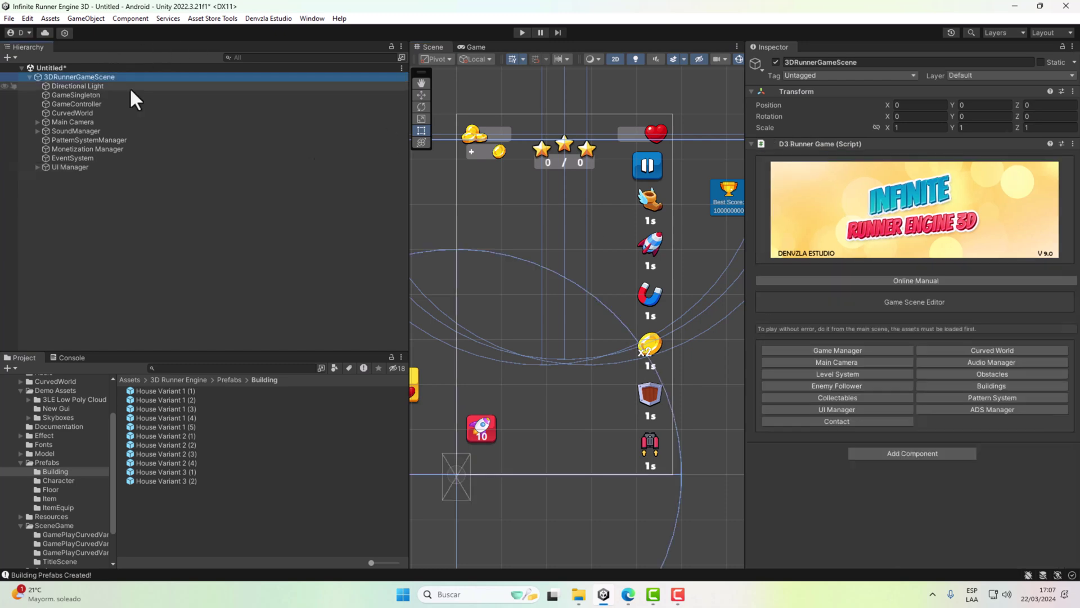
left_click(837, 409)
scroll(897, 468, "down", 5)
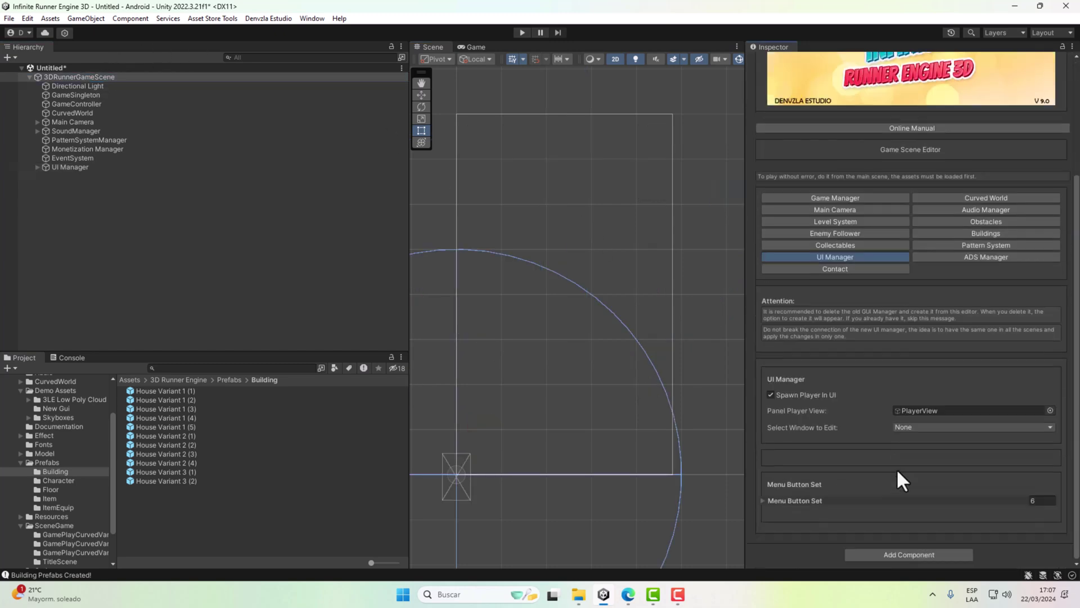
left_click(921, 427)
left_click(922, 453)
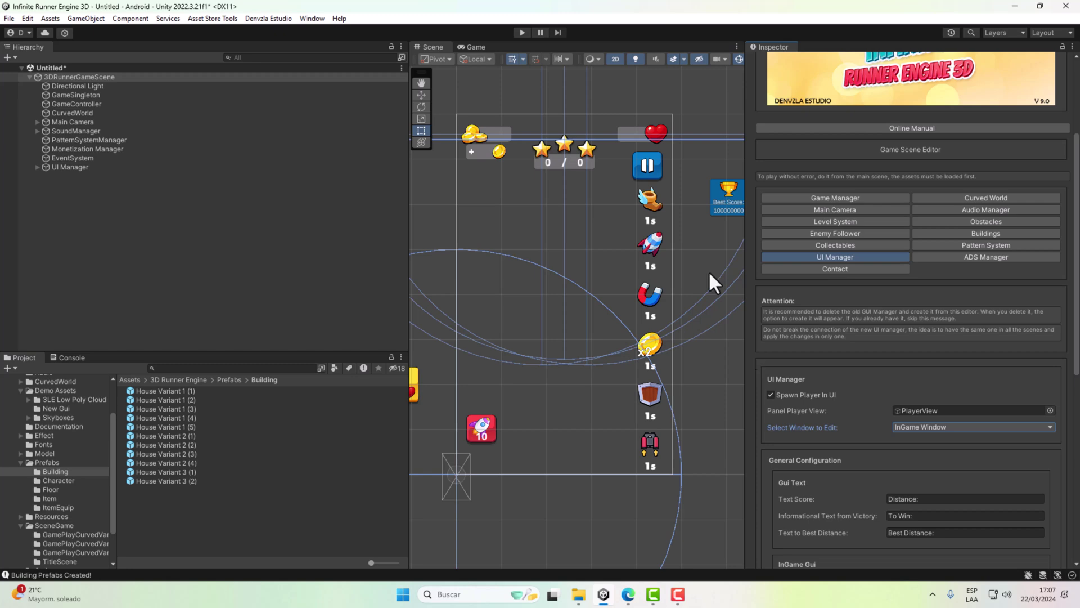
scroll(644, 223, "down", 2)
scroll(888, 416, "down", 3)
scroll(883, 399, "down", 4)
scroll(872, 356, "up", 6)
- Locate InGame's CoinText, TextToWin, TotalCOIN, TotalLIFE and Loading references, then switch to Pause Window
left_click(923, 339)
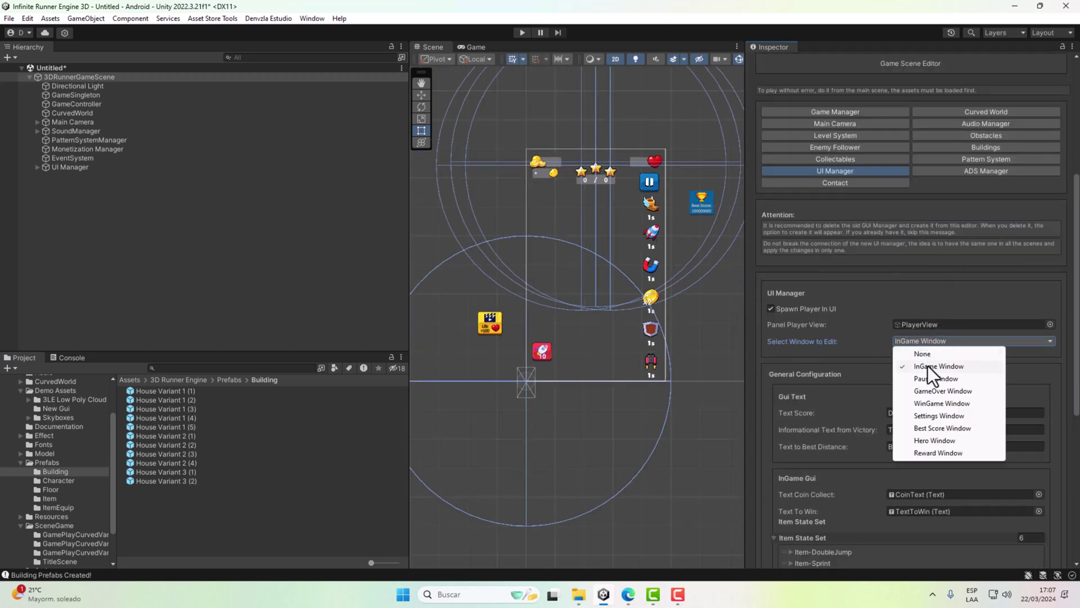
left_click(901, 494)
left_click(900, 511)
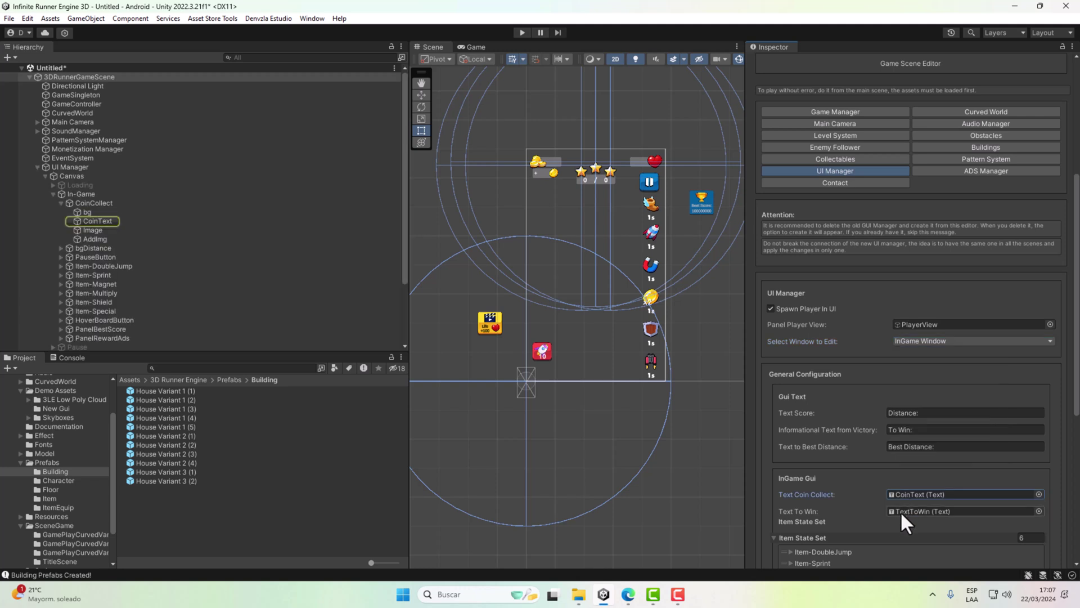
left_click(896, 448)
scroll(878, 467, "down", 5)
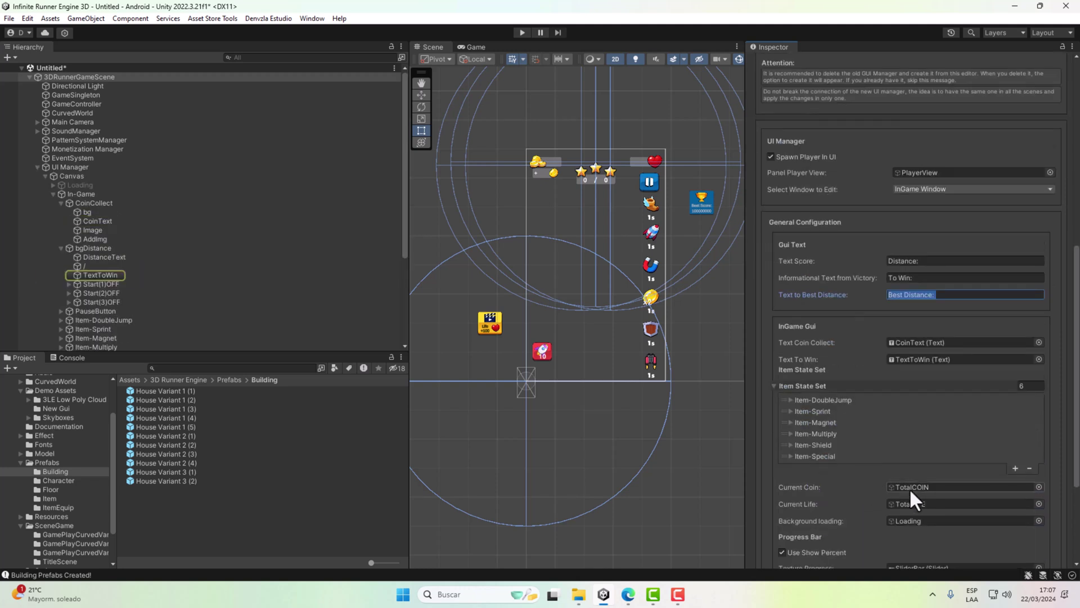
left_click(909, 488)
left_click(910, 504)
left_click(911, 521)
scroll(869, 272, "up", 8)
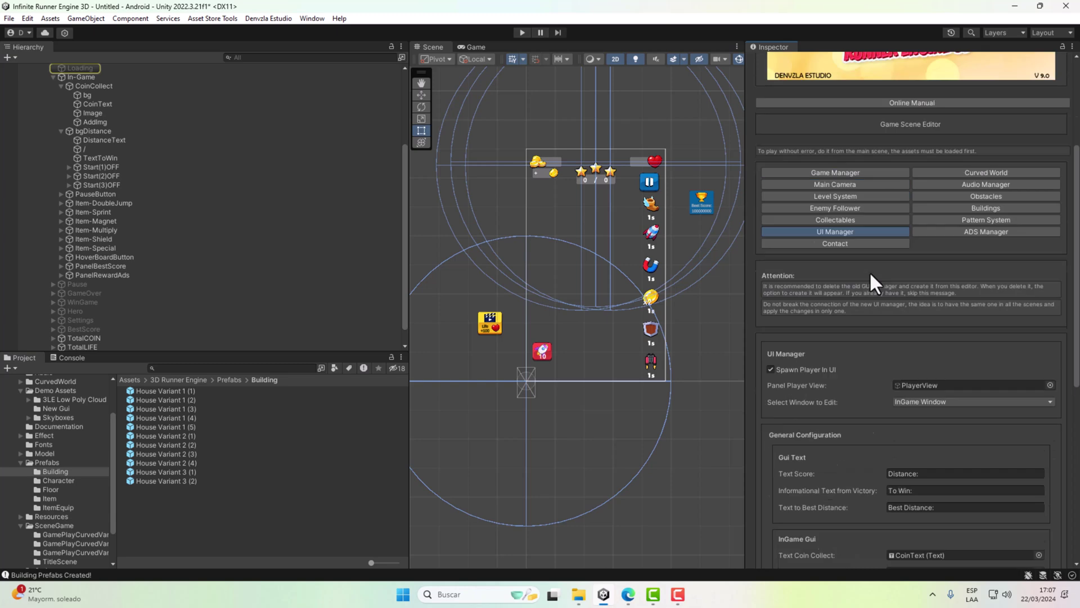
scroll(860, 287, "down", 2)
scroll(894, 347, "down", 2)
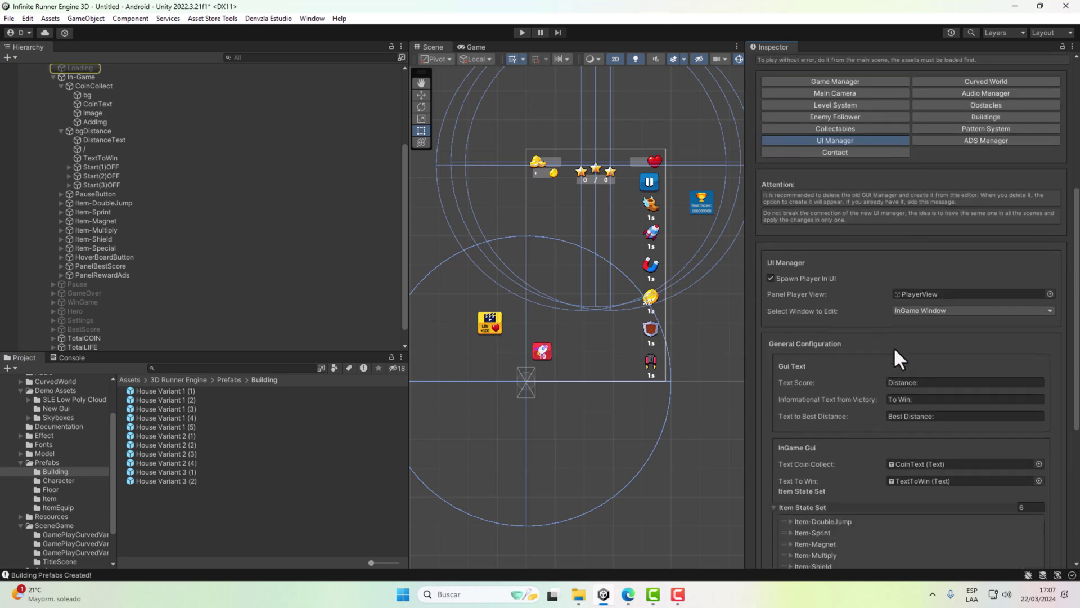
left_click(902, 312)
left_click(923, 347)
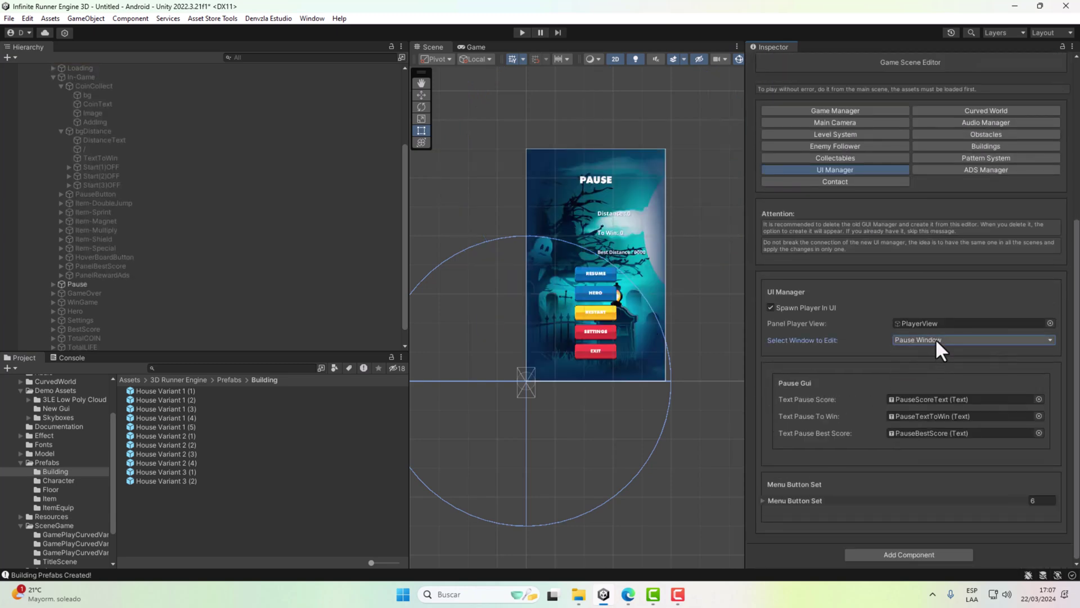
- Preview the GameOver, WinGame, Settings and Best Score windows, ending on the Hero Window
left_click(929, 340)
left_click(923, 390)
left_click(919, 340)
left_click(923, 401)
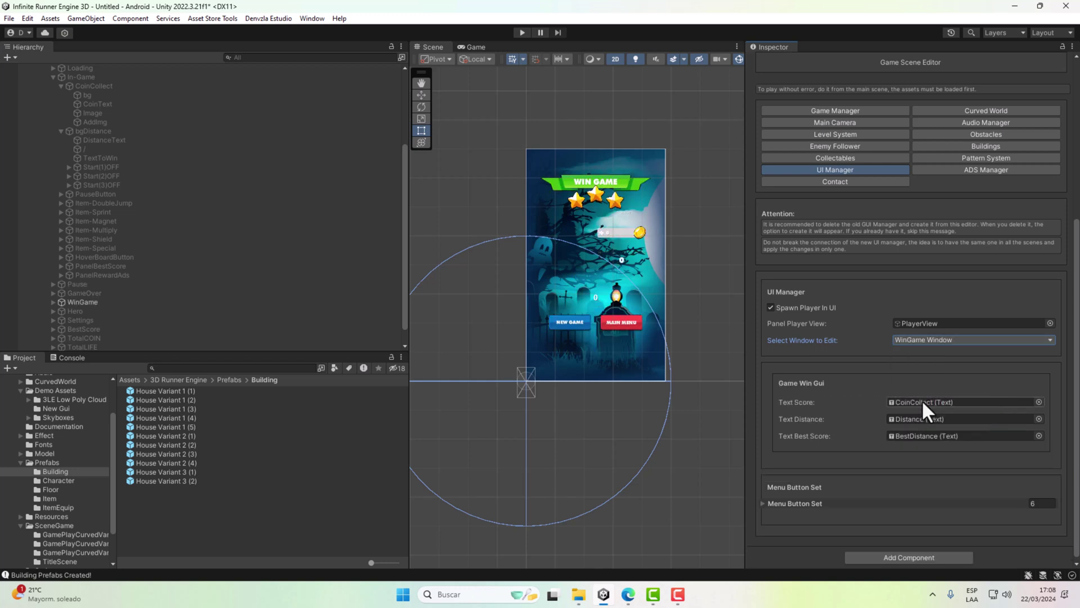
left_click(931, 342)
left_click(924, 414)
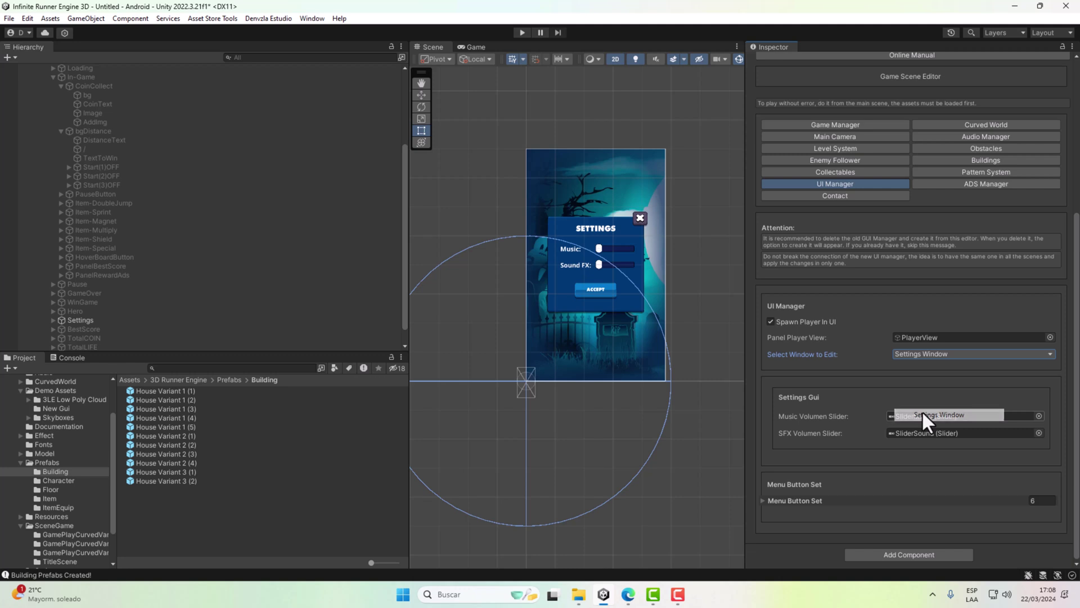
left_click(900, 353)
left_click(918, 439)
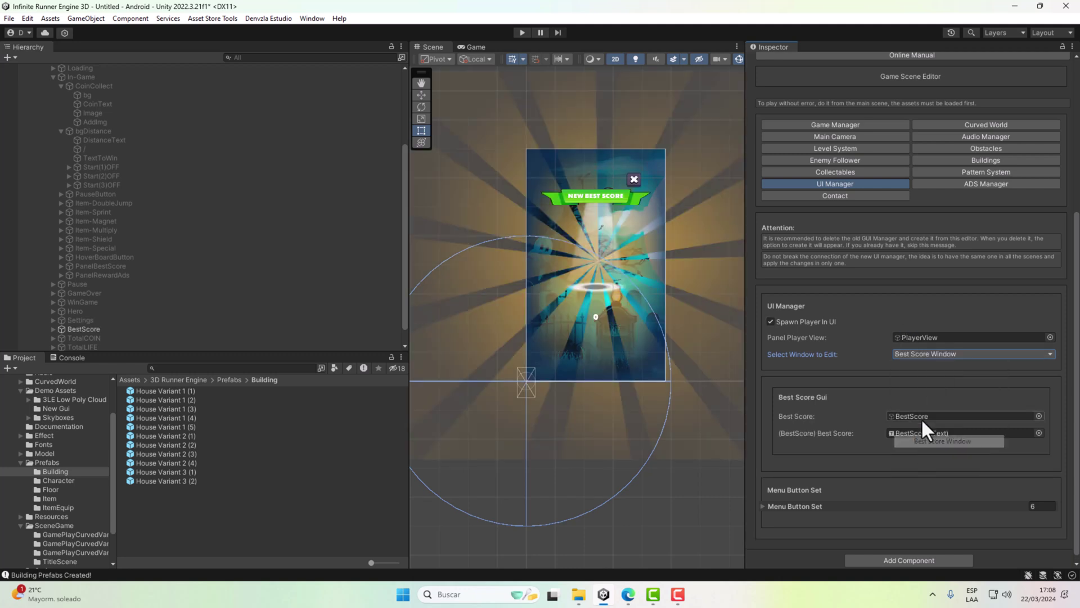
scroll(632, 303, "up", 2)
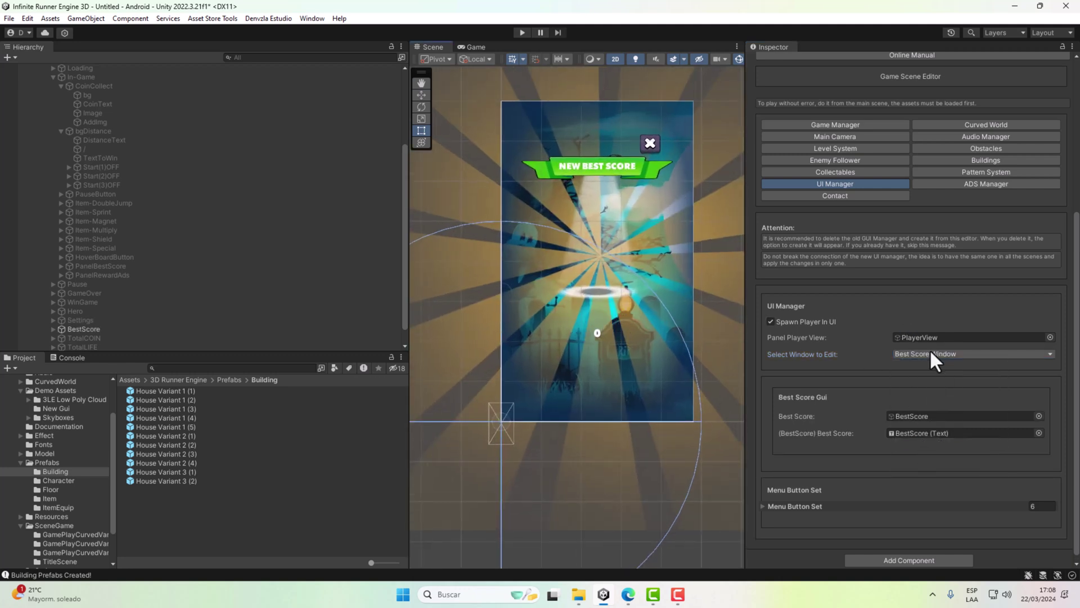
left_click(930, 348)
left_click(918, 453)
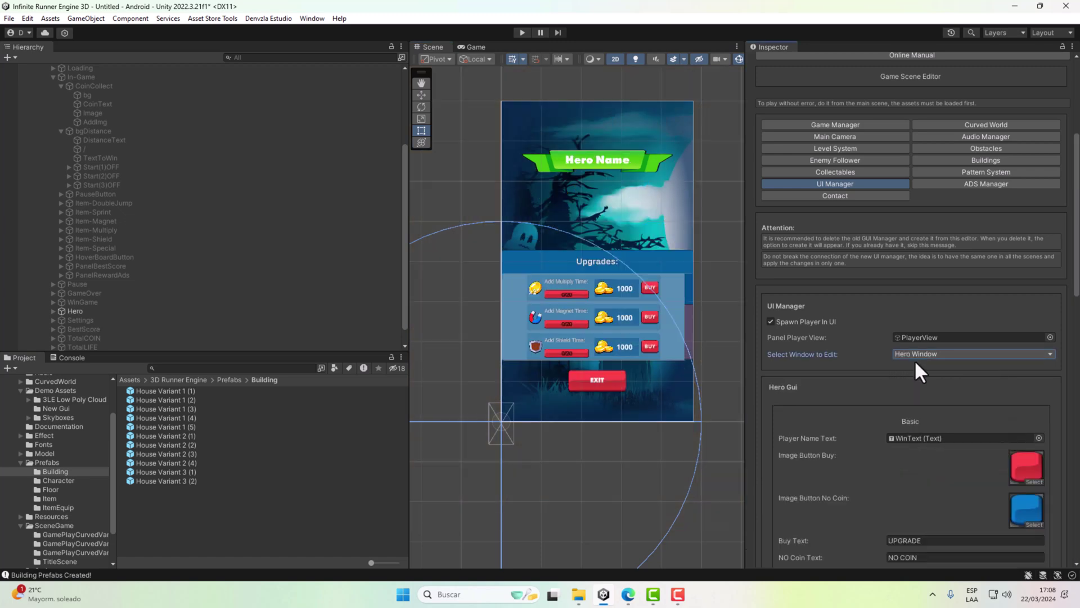
- Switch the window editor to the Reward Window, then back to the Hero Window
left_click(916, 356)
left_click(940, 468)
left_click(910, 352)
left_click(929, 451)
- Ping the Sprint upgrade's Slider, TextAdd, Button and TextButton objects in the Hierarchy
scroll(886, 381, "down", 8)
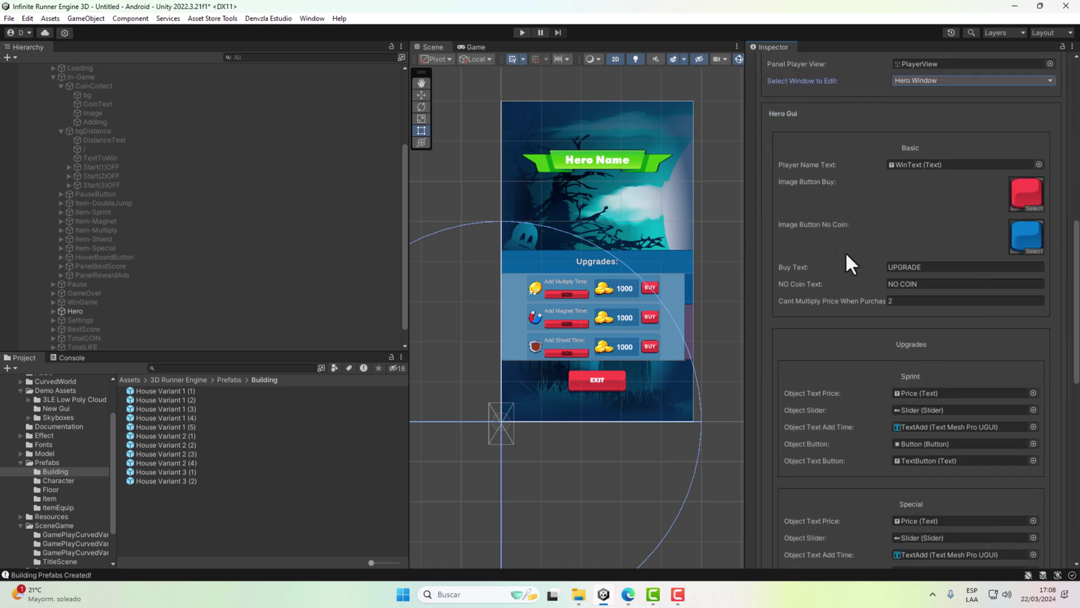
scroll(878, 393, "down", 2)
left_click(913, 376)
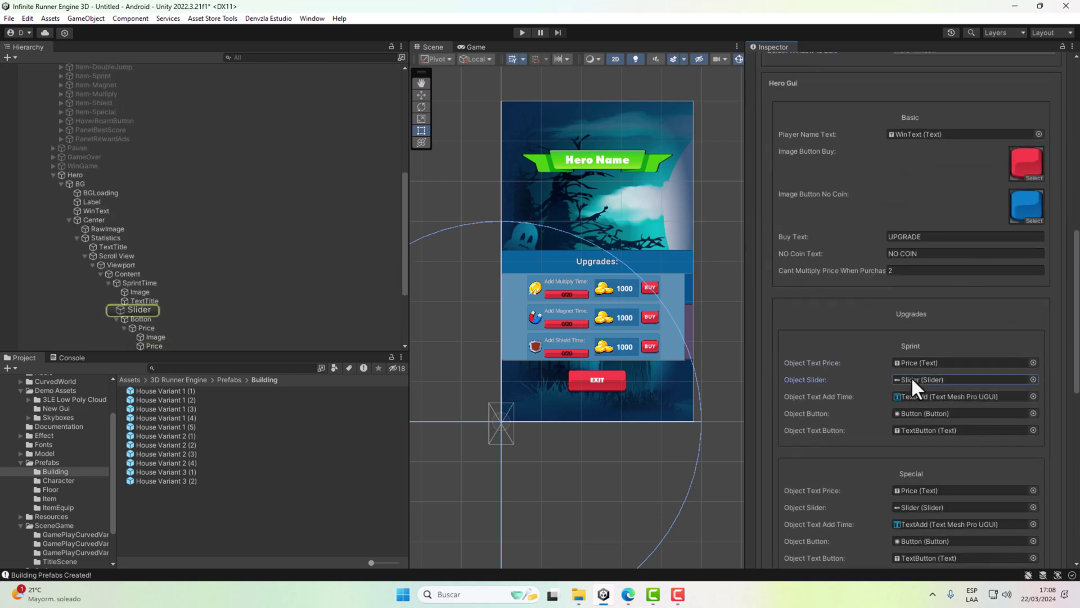
left_click(907, 394)
left_click(913, 413)
left_click(913, 429)
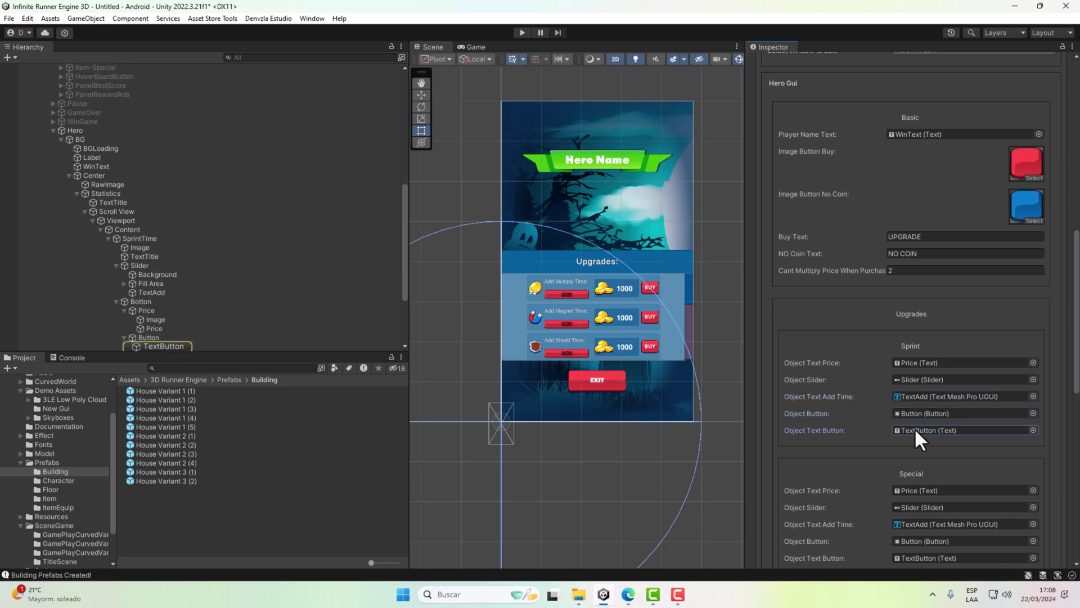
- Ping the Special upgrade's Price, Slider, TextAdd, Button and TextButton objects, plus Multiply's TextButton
scroll(922, 426, "down", 2)
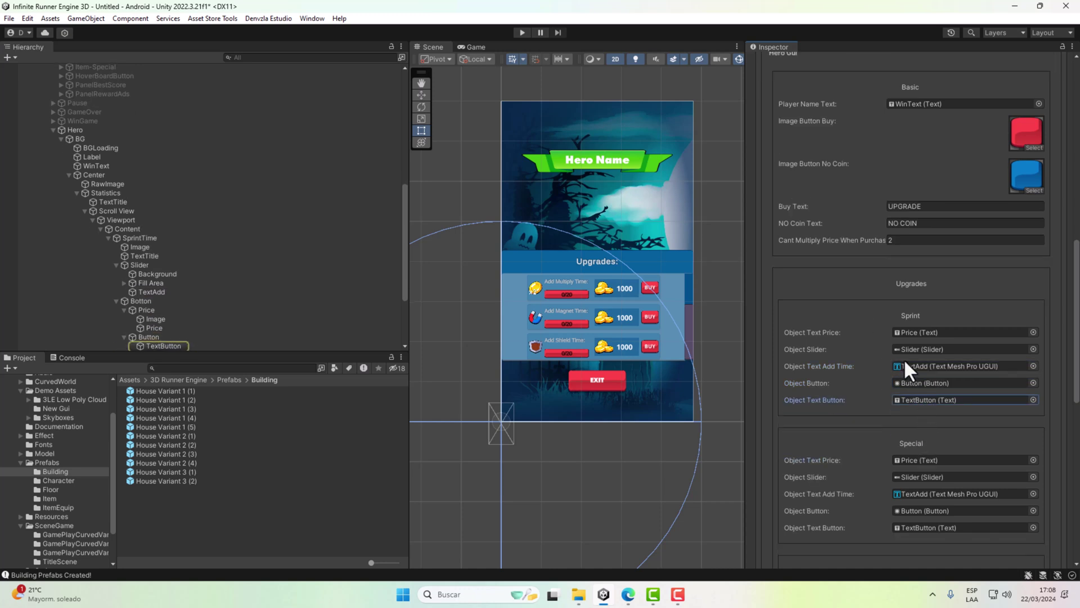
scroll(896, 370, "down", 10)
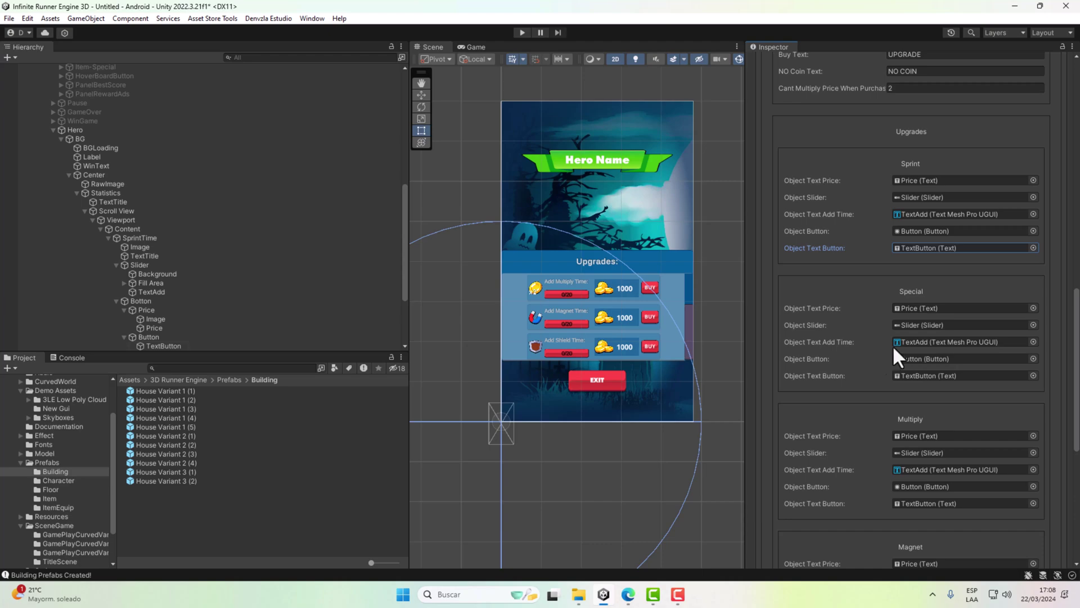
left_click(898, 310)
left_click(895, 322)
left_click(899, 341)
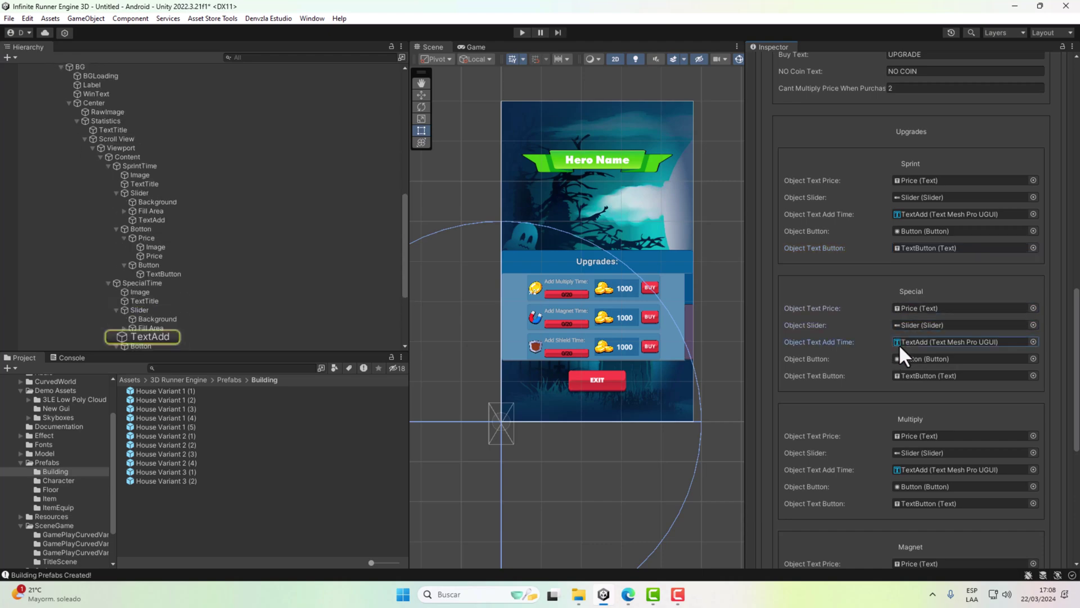
left_click(895, 360)
left_click(898, 375)
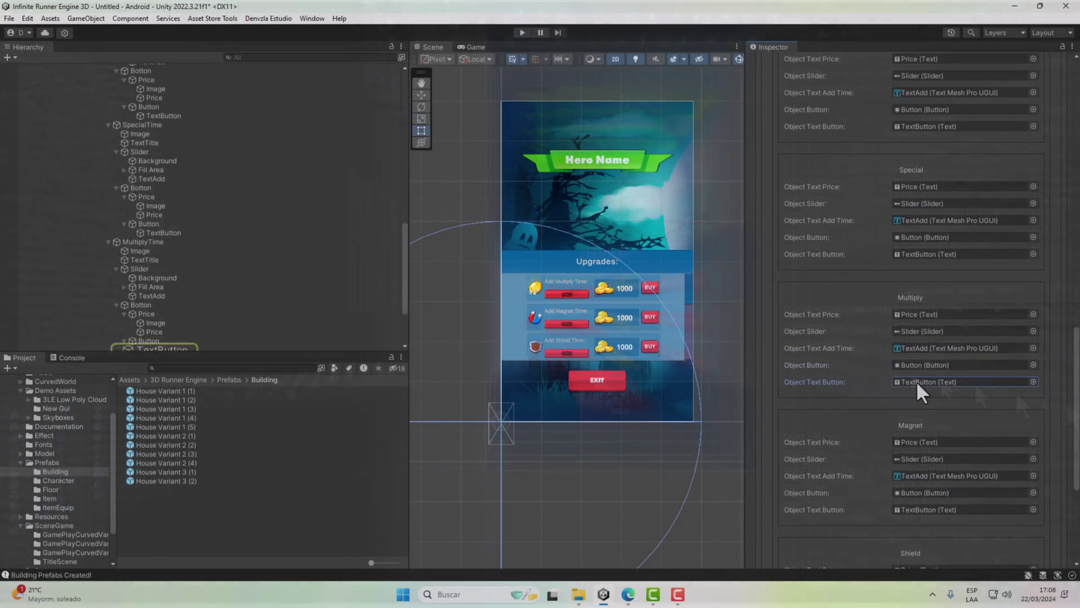
left_click(916, 382)
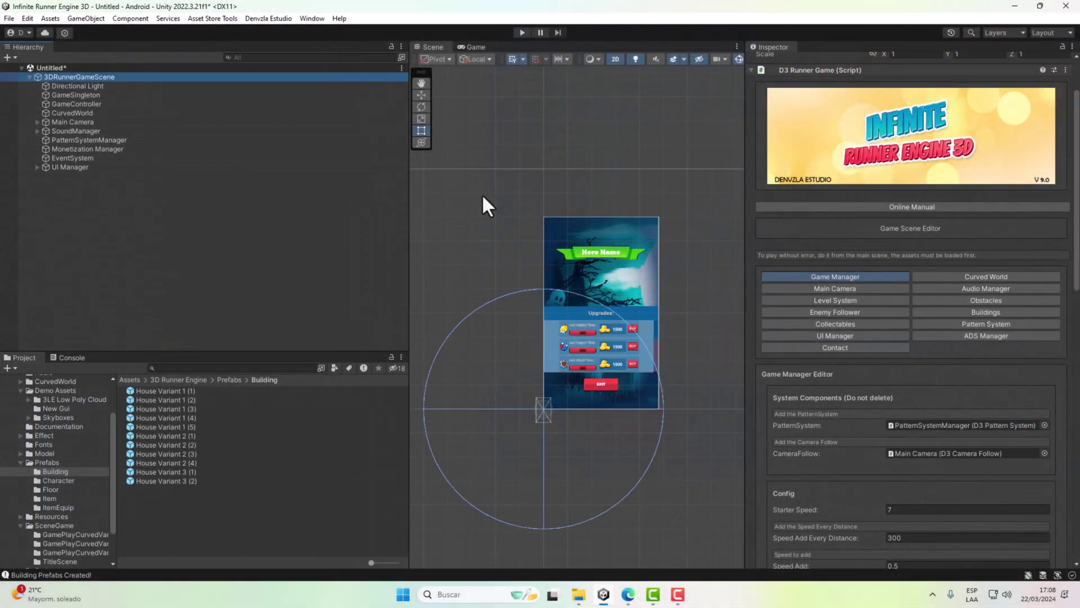